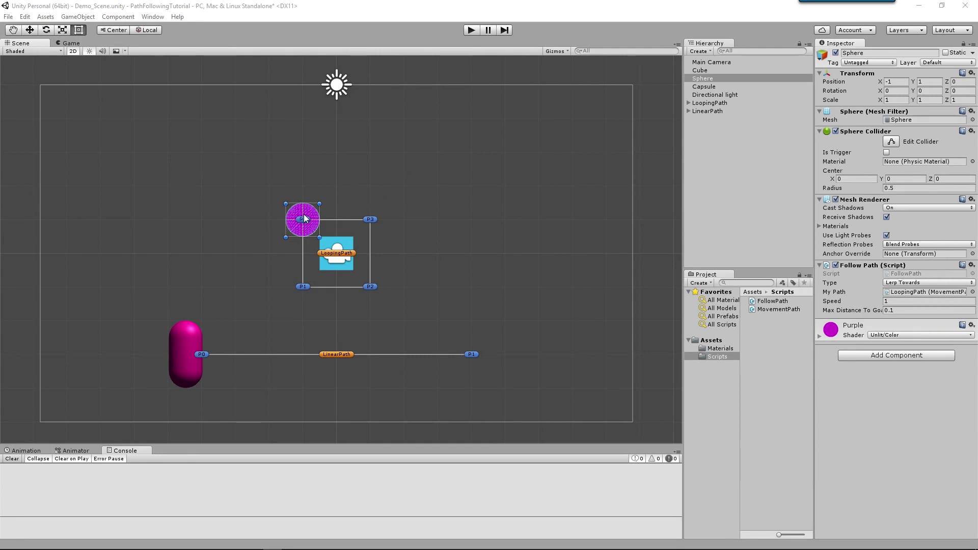
Compare the Cube, Capsule, LoopingPath and LinearPath, ending on LinearPath's two-point Linear Movement Path
click(335, 269)
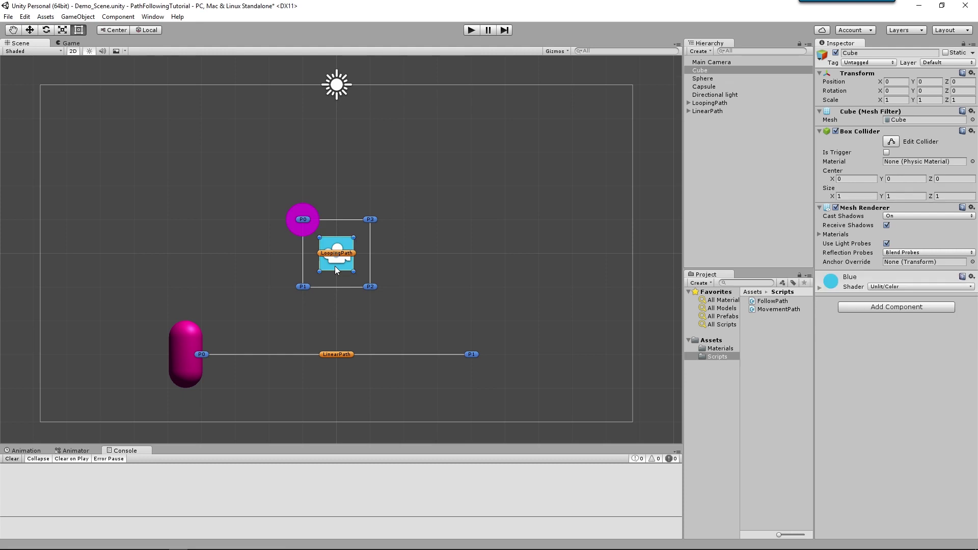
click(185, 340)
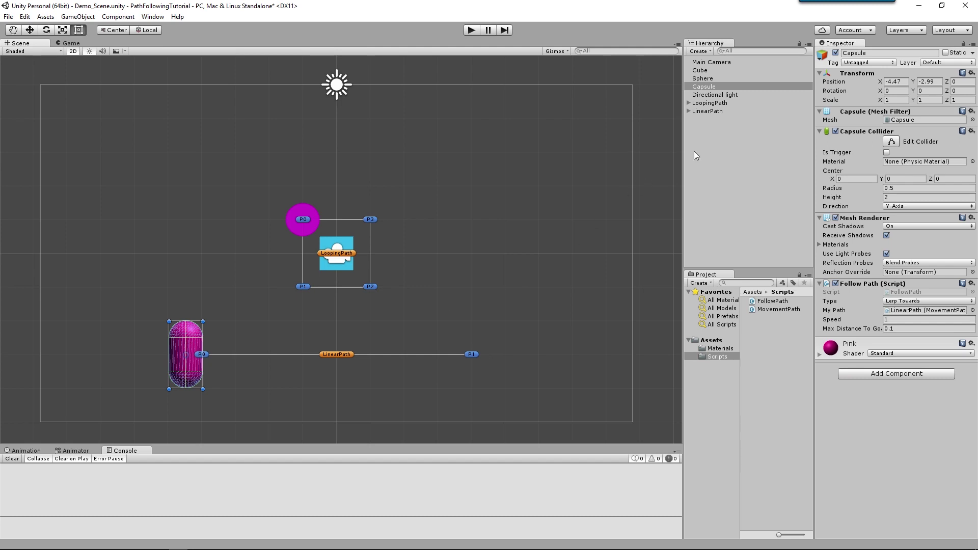
click(724, 105)
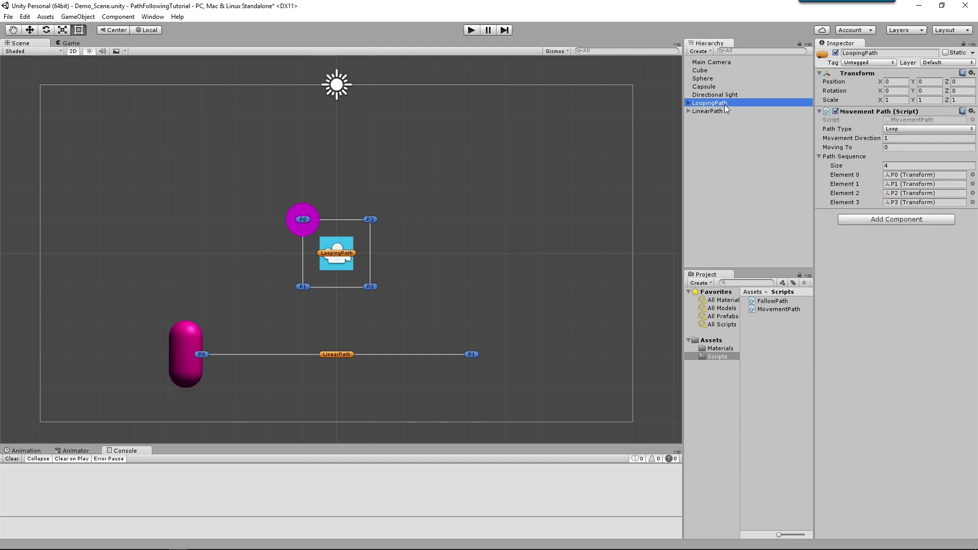
click(723, 111)
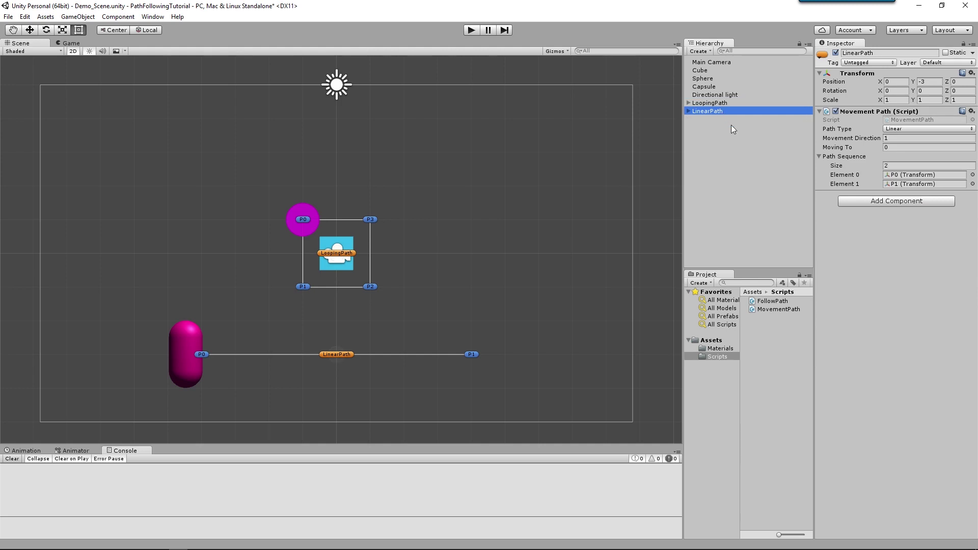
click(709, 103)
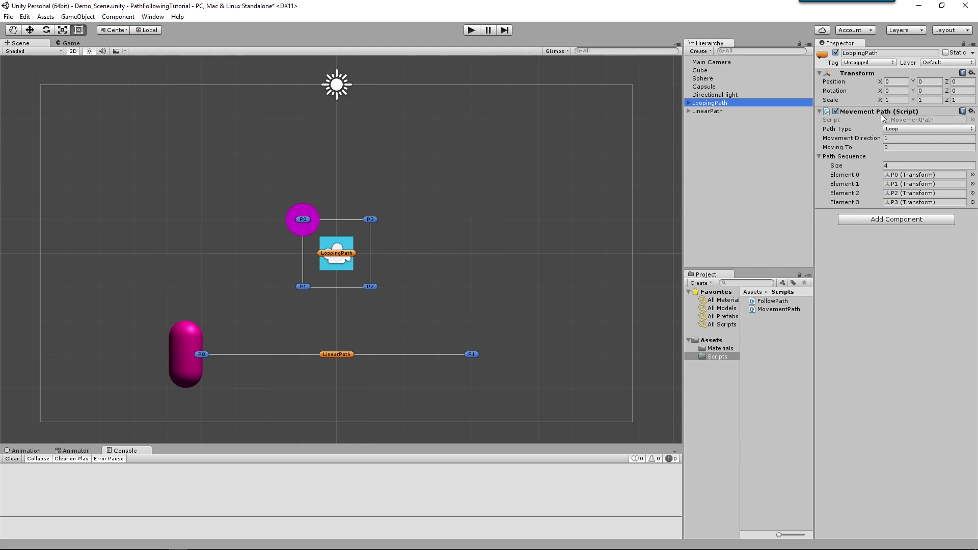
click(718, 111)
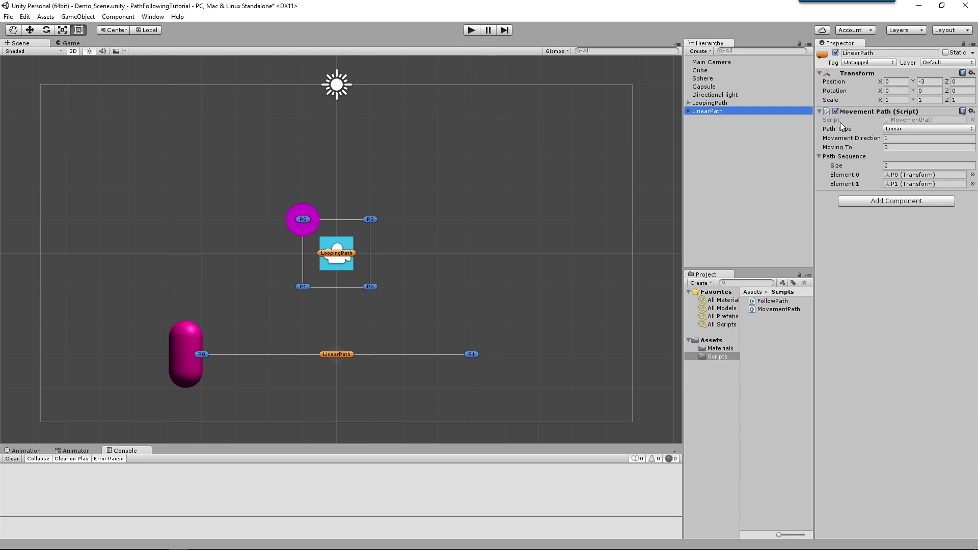
click(724, 104)
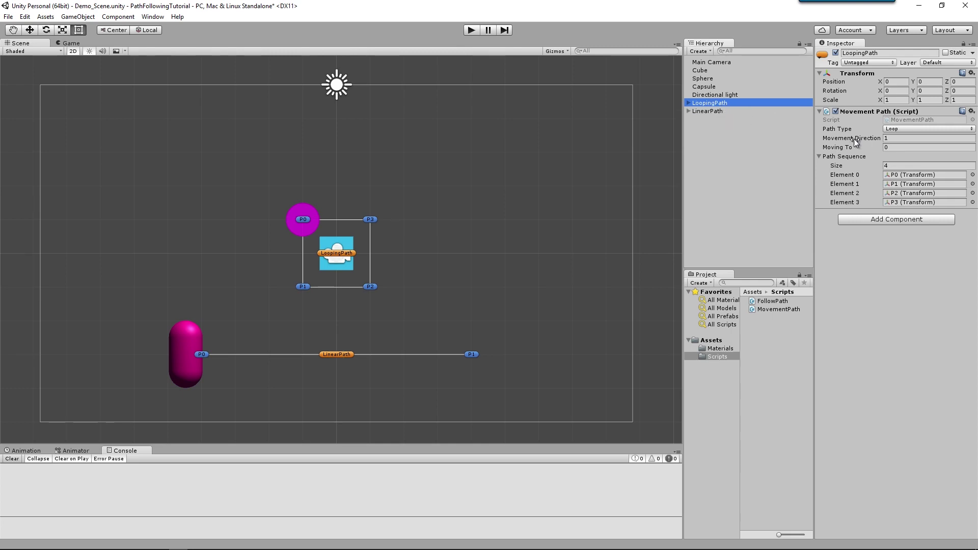
click(915, 128)
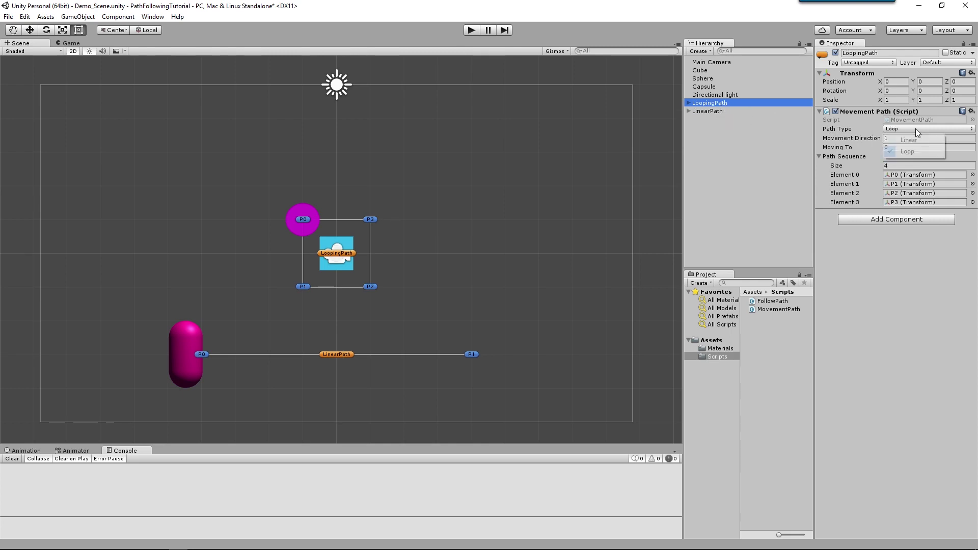
click(823, 169)
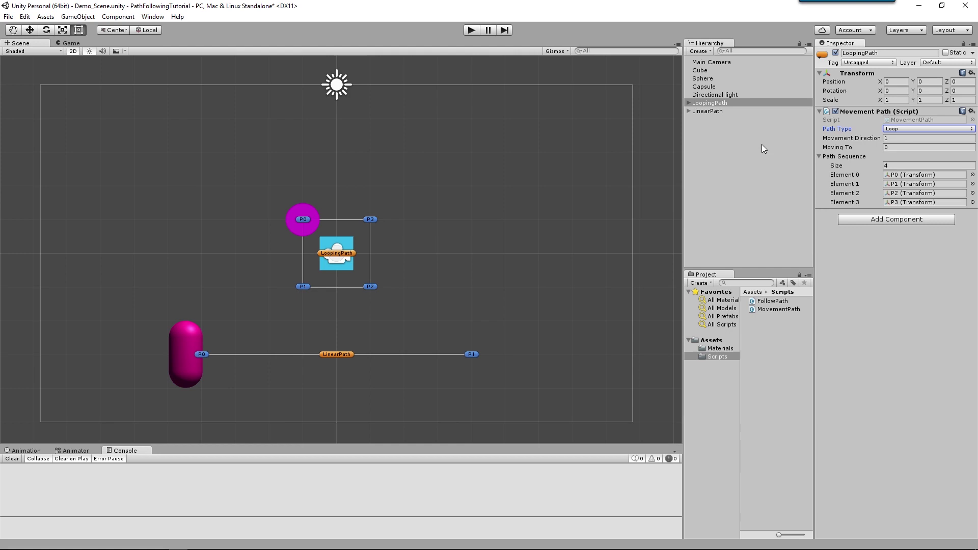
click(713, 111)
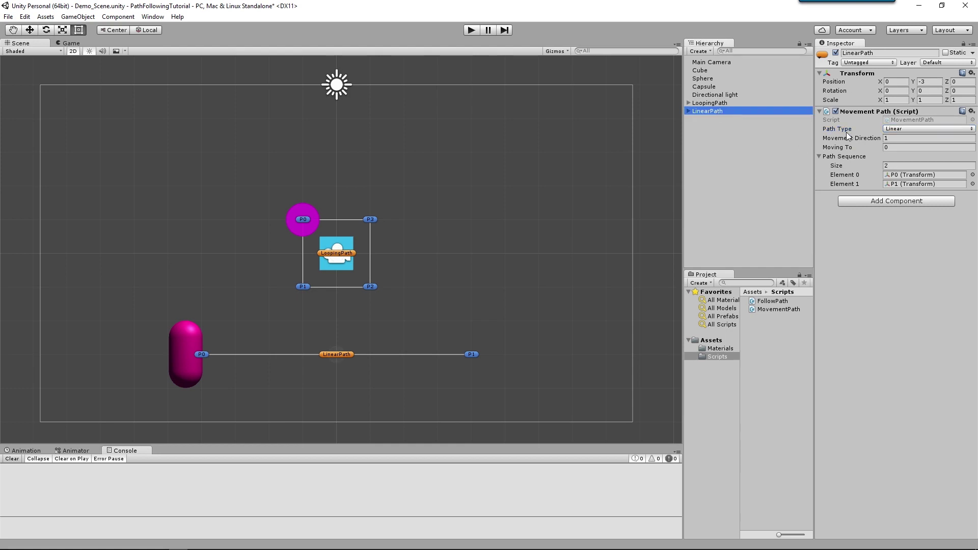
click(900, 129)
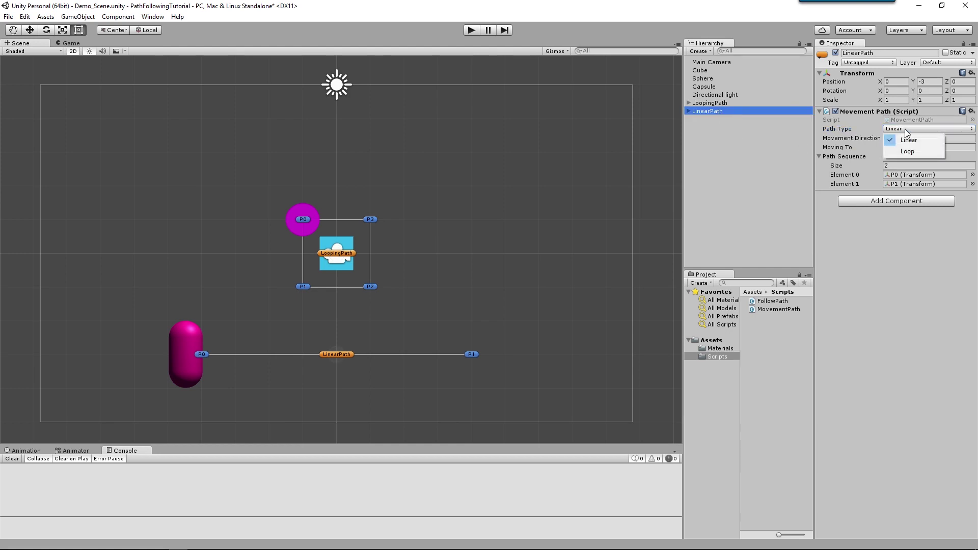
click(841, 175)
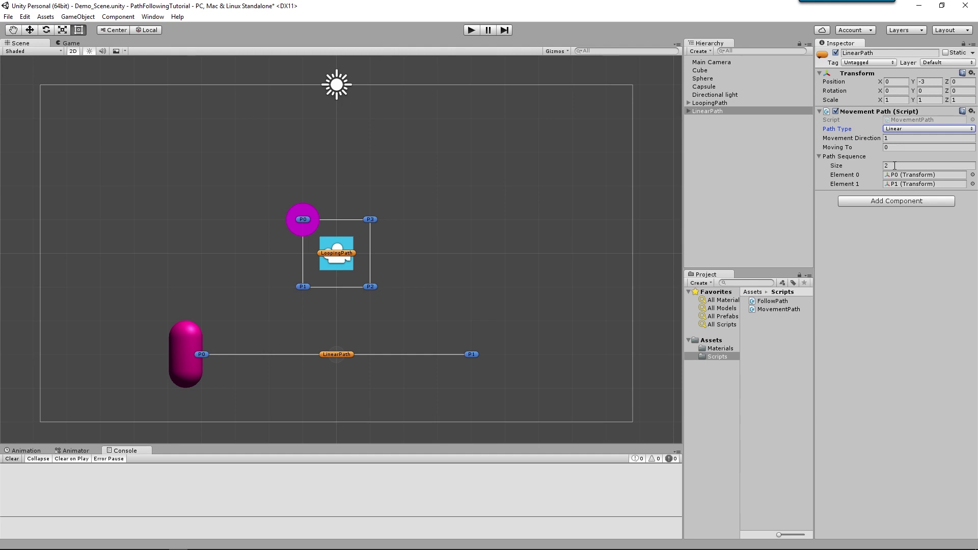
Enter Play mode and set LinearPath's Path Sequence size to 3
click(472, 31)
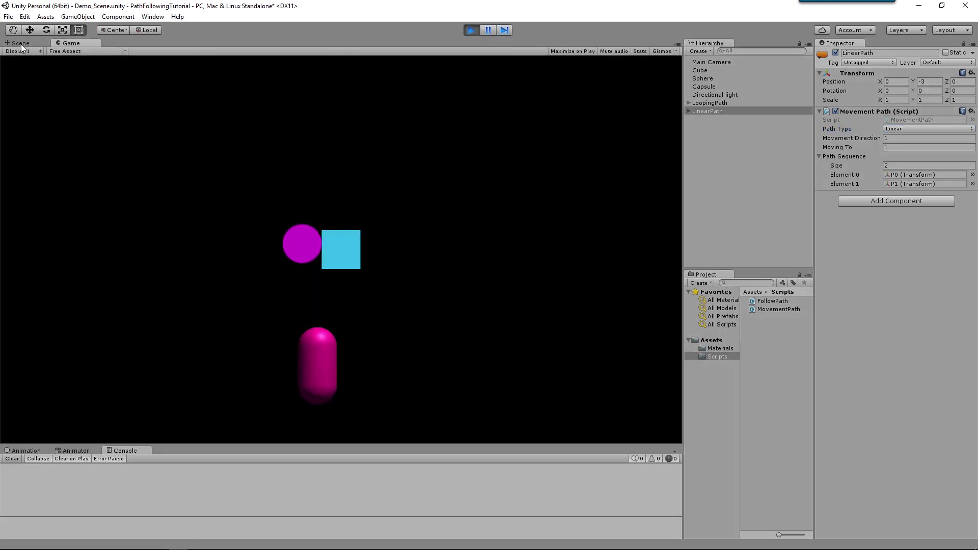
click(20, 44)
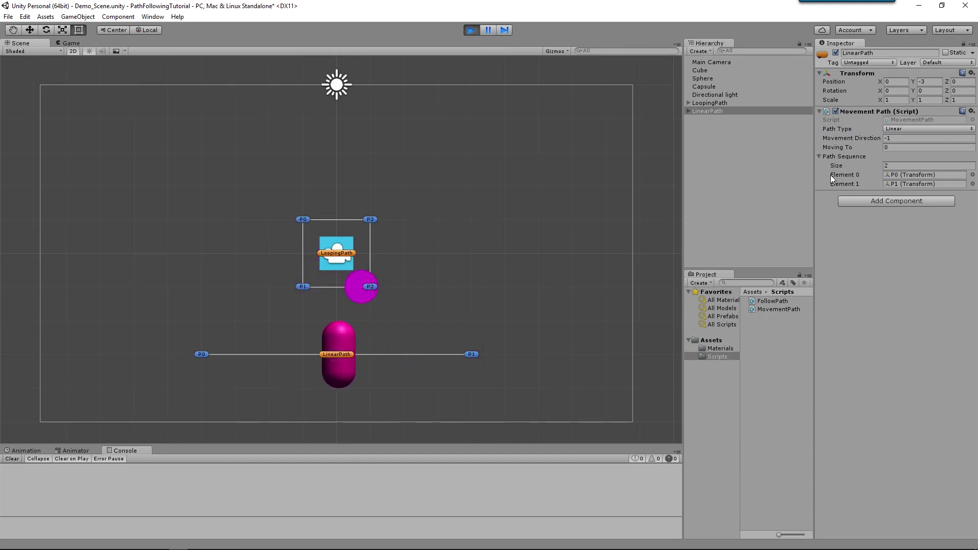
click(891, 165)
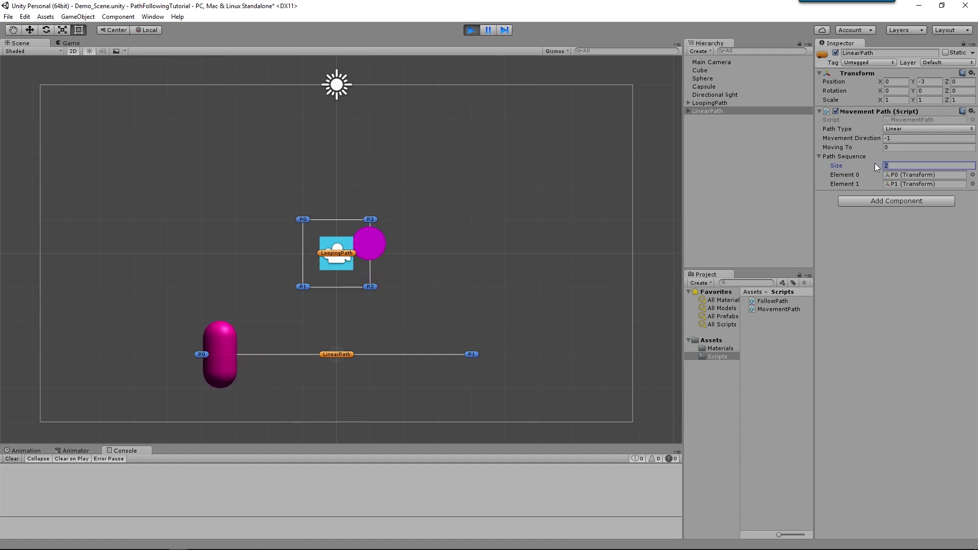
text(3)
key(Return)
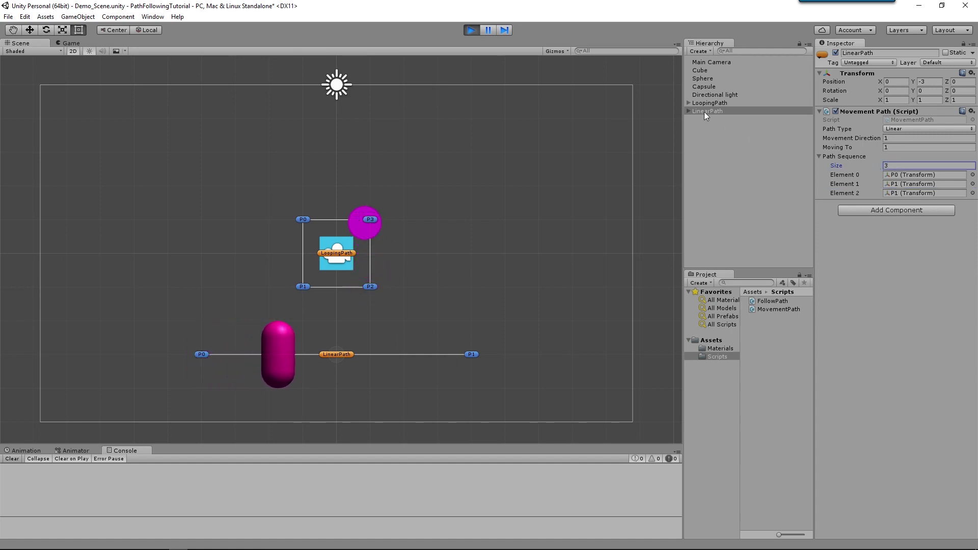
Duplicate waypoint P1 as P1 (1) and assign it to LinearPath's Element 2
click(689, 111)
click(708, 128)
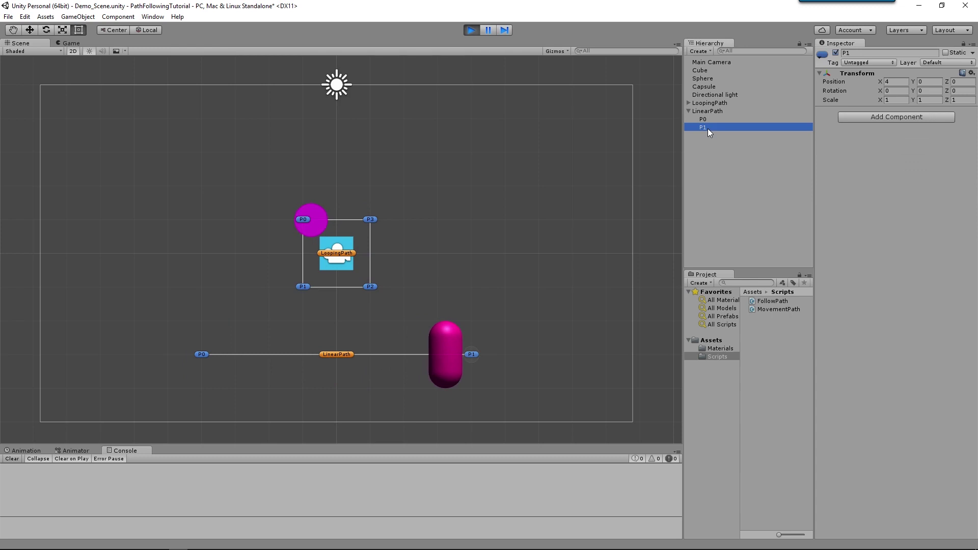
key(ctrl+d)
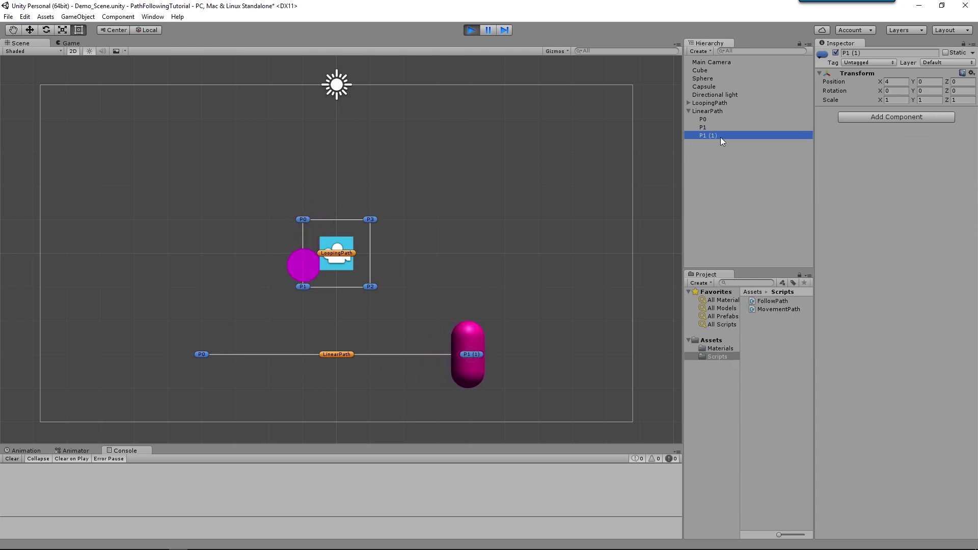
click(708, 111)
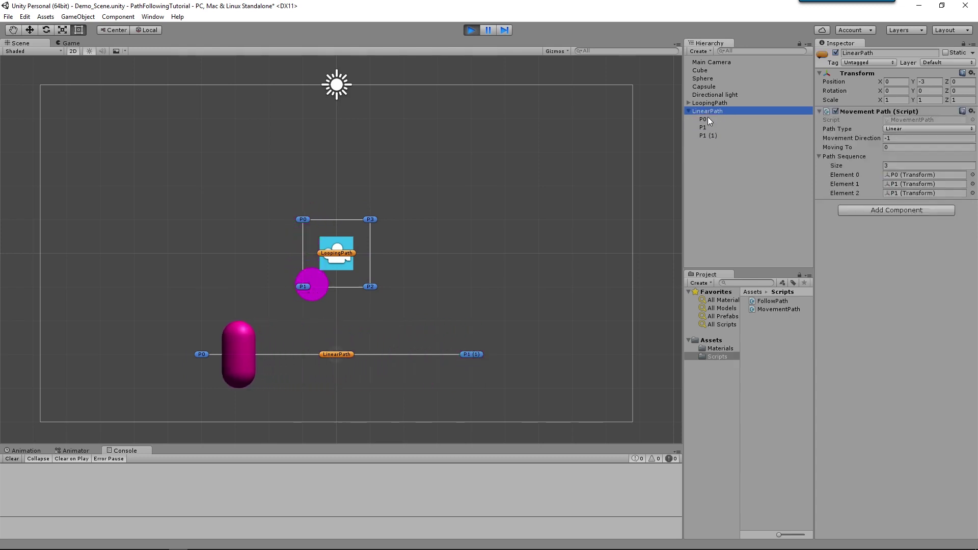
drag(705, 136, 891, 193)
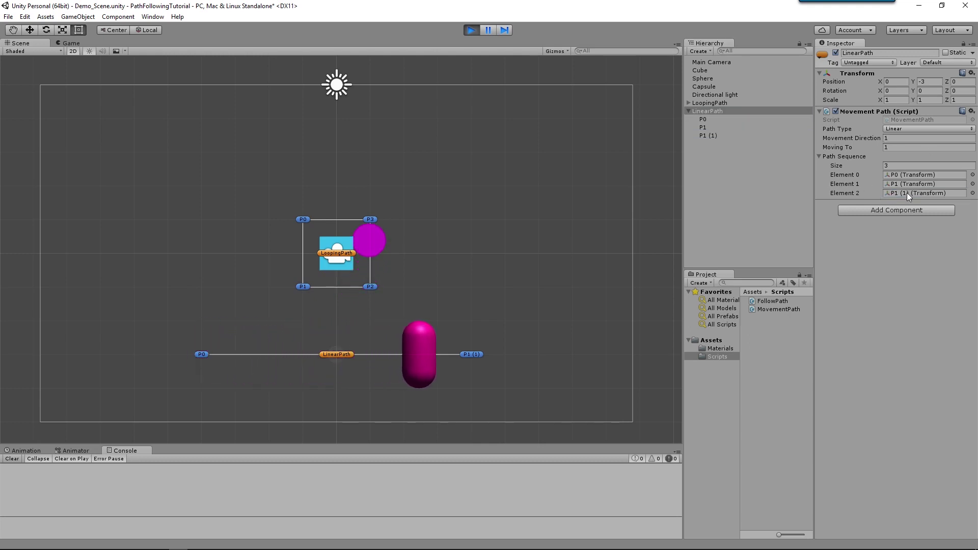
click(699, 136)
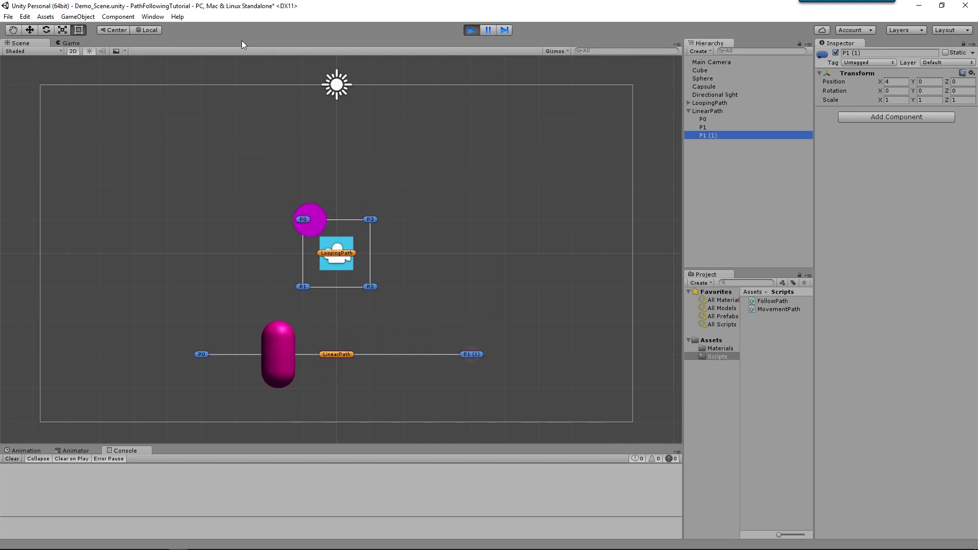
click(30, 29)
Drag P1 (1) up and left to roughly X 0, Y 1
drag(475, 345, 346, 320)
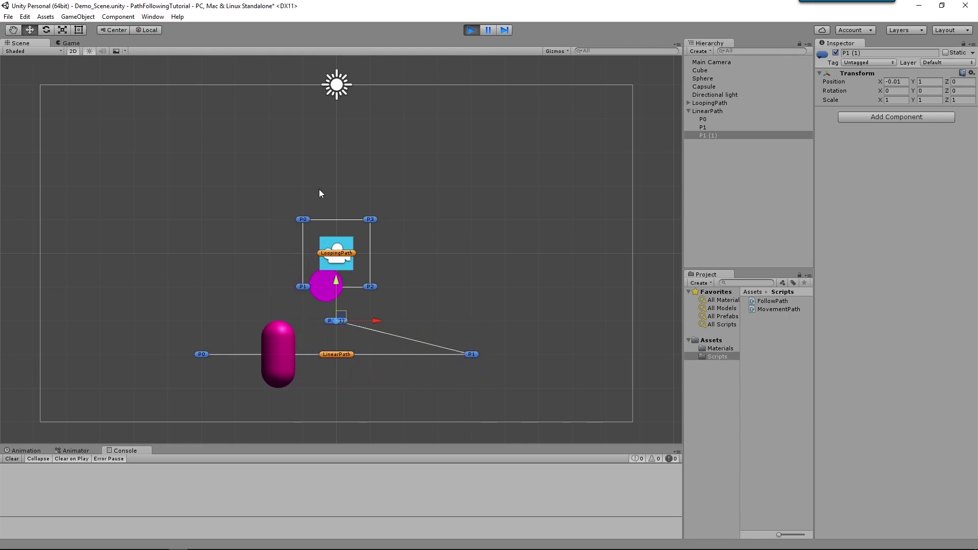
In 3D perspective view, move P1 (1) back and up to about Y 6.26, Z 4.9
click(73, 52)
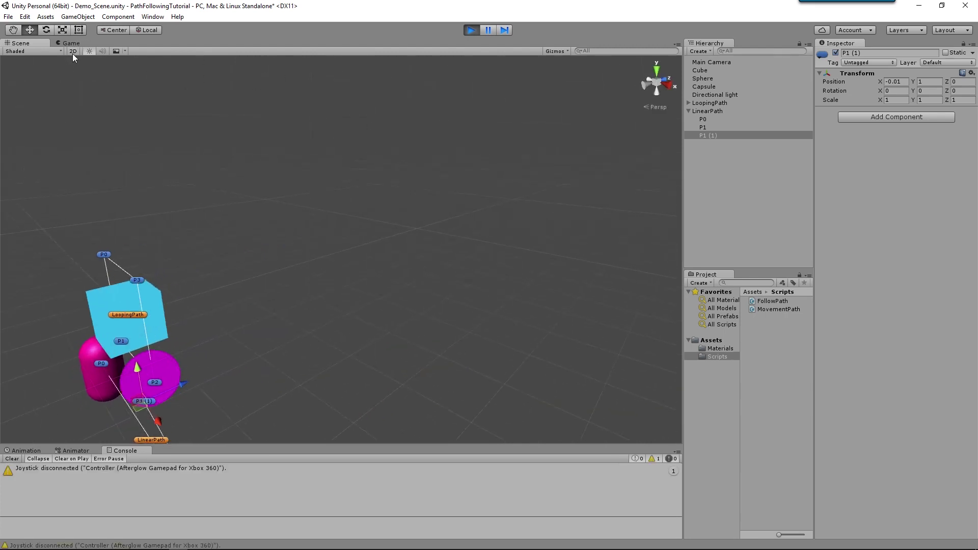
middle_drag(286, 388, 356, 291)
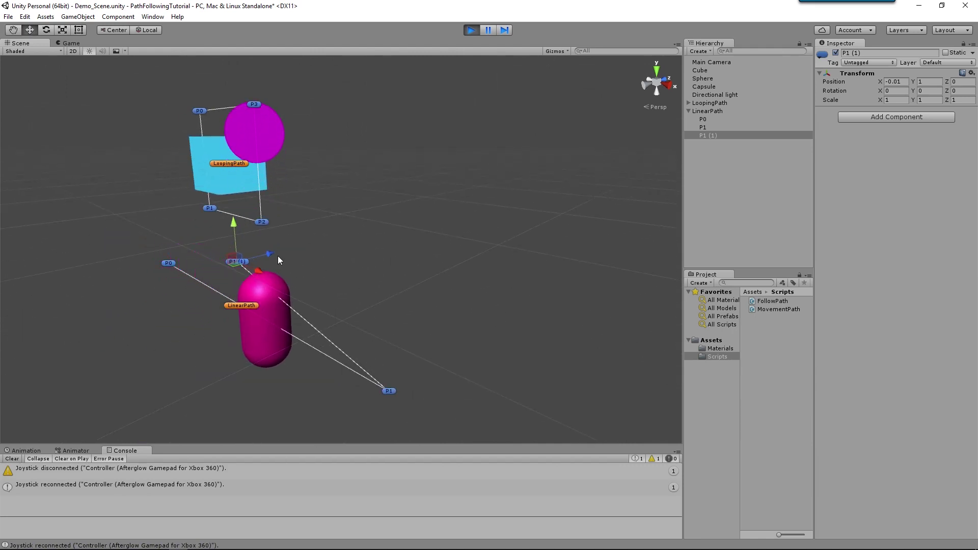
drag(271, 255, 403, 291)
scroll(405, 300, down, 5)
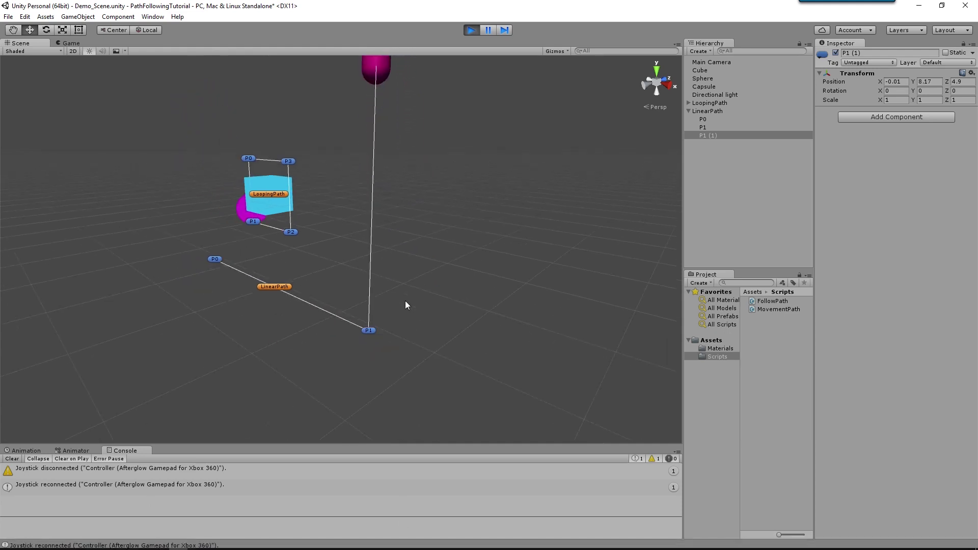
middle_drag(386, 201, 398, 260)
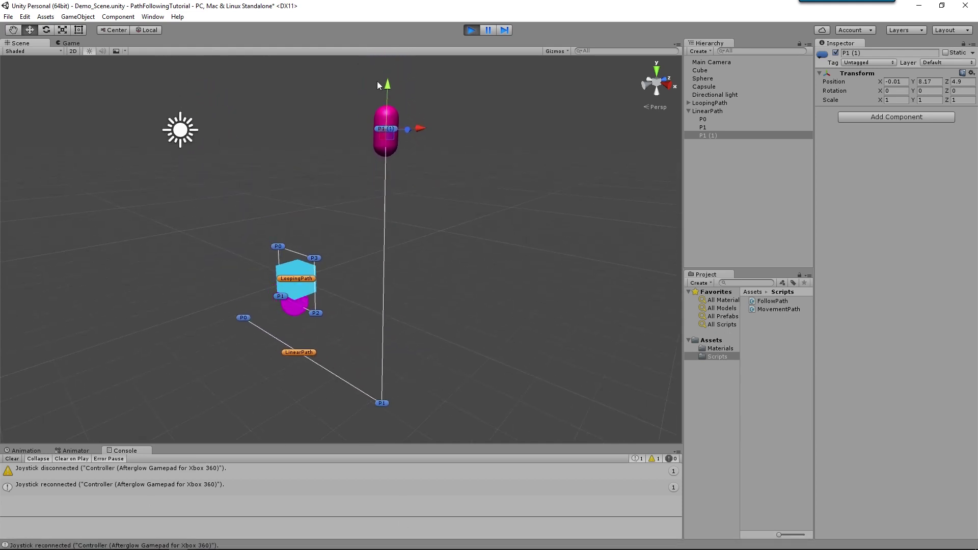
drag(389, 83, 390, 131)
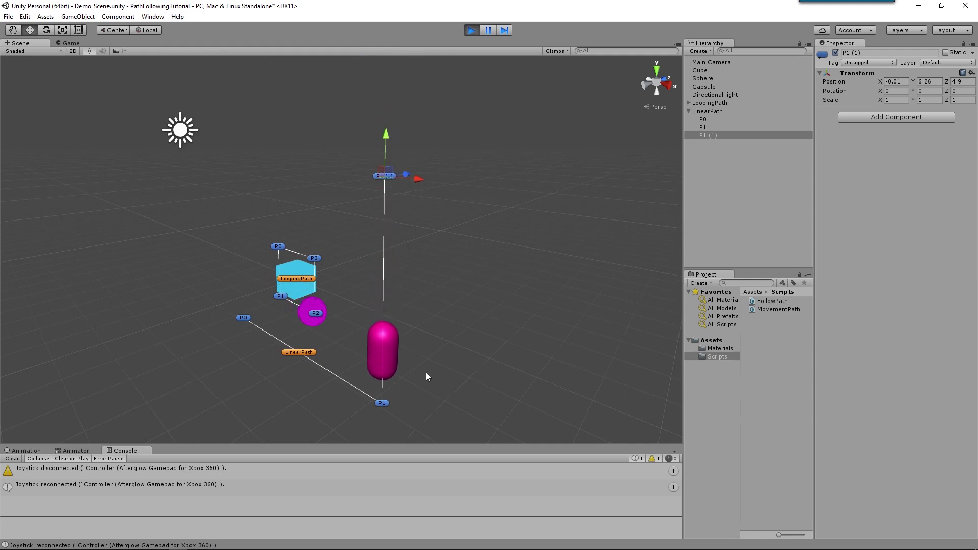
alt+drag(475, 414, 350, 383)
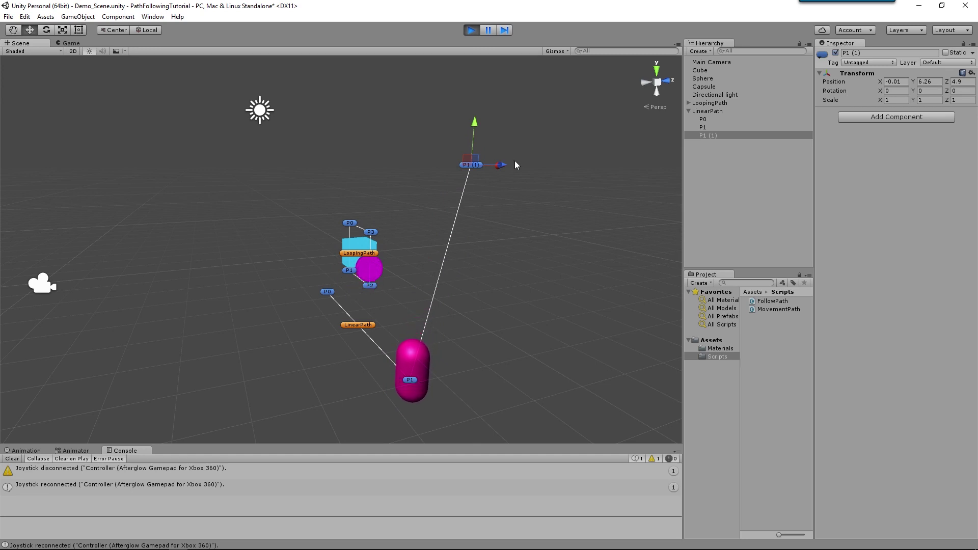
click(706, 111)
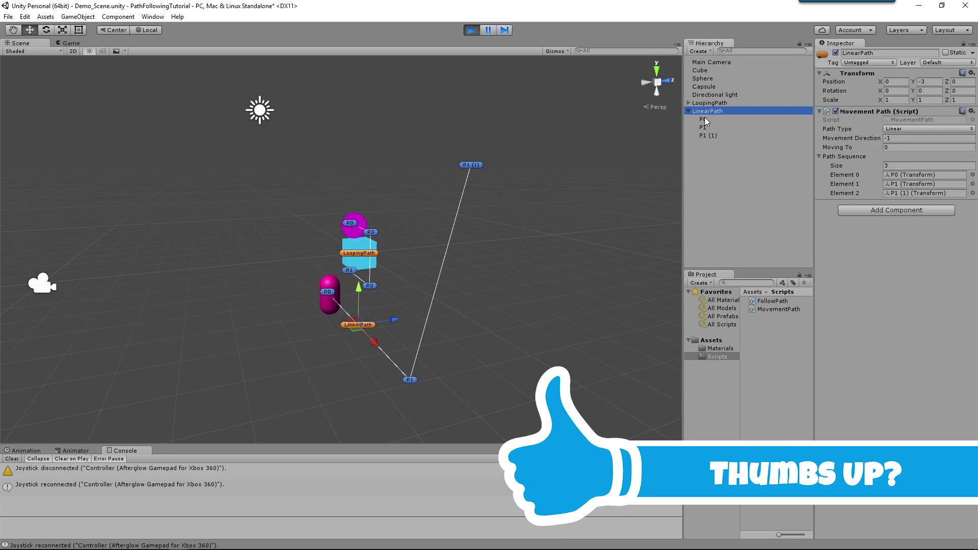
click(910, 128)
click(906, 151)
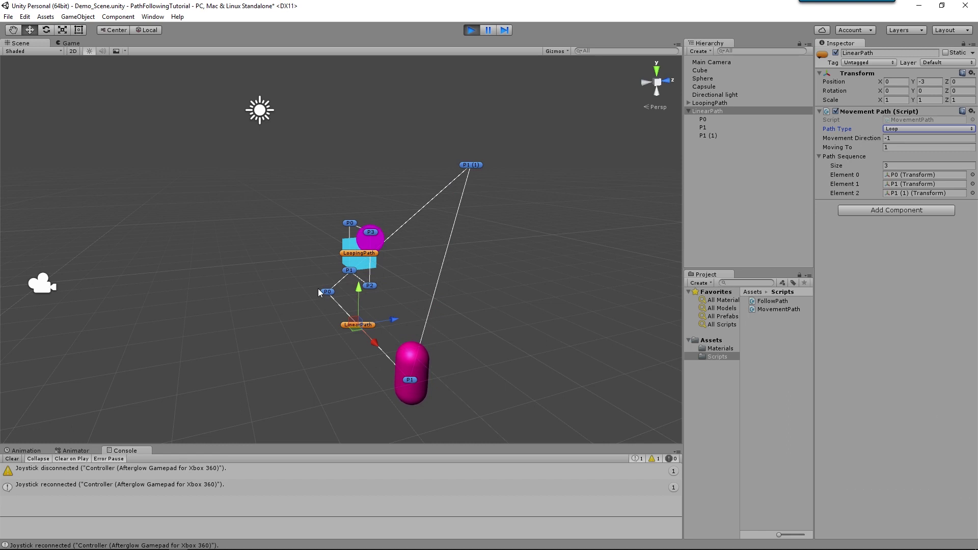
click(72, 51)
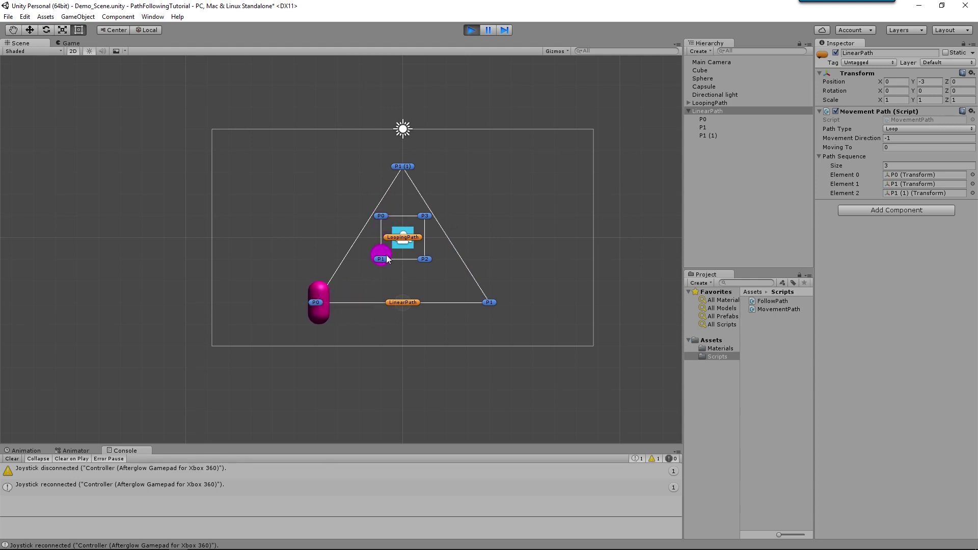
scroll(472, 307, up, 2)
scroll(520, 319, up, 1)
middle_drag(583, 279, 520, 298)
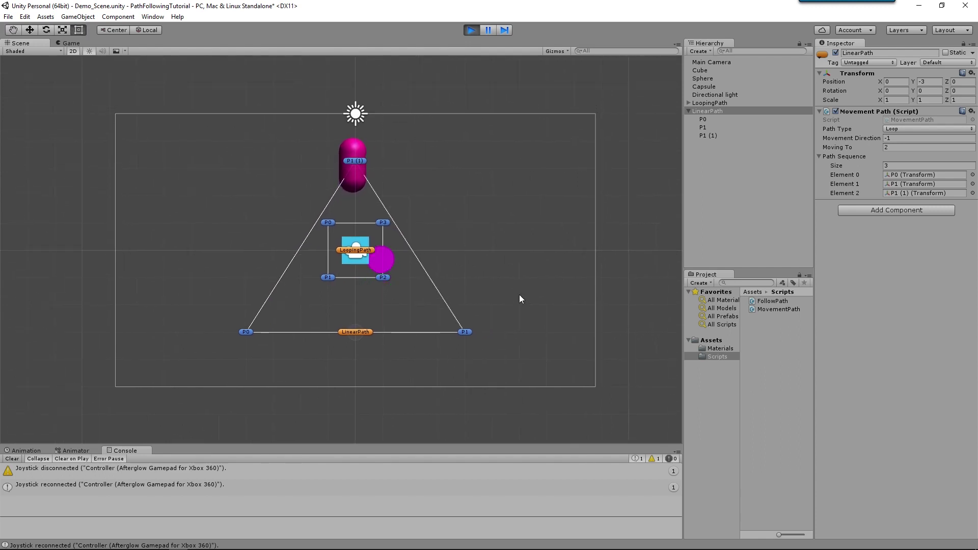
scroll(519, 294, up, 1)
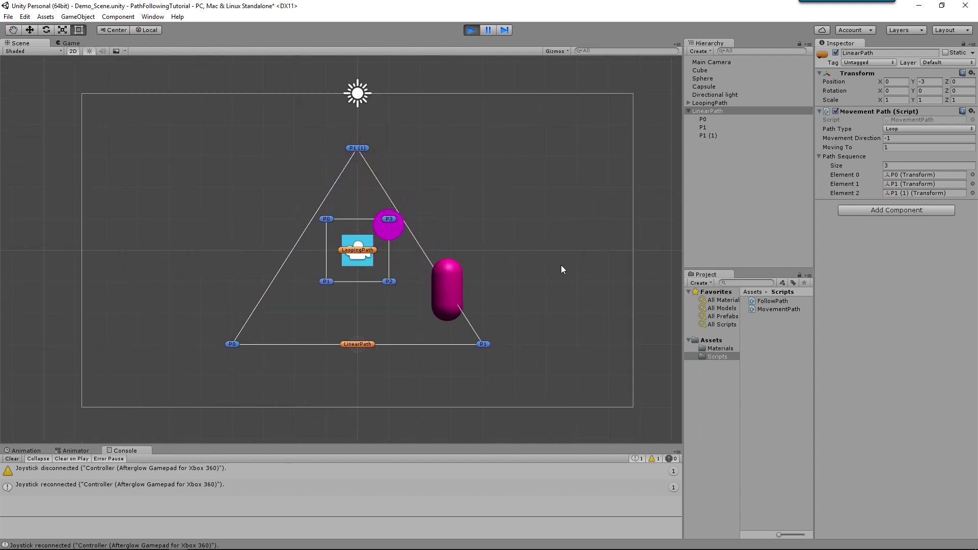
click(708, 135)
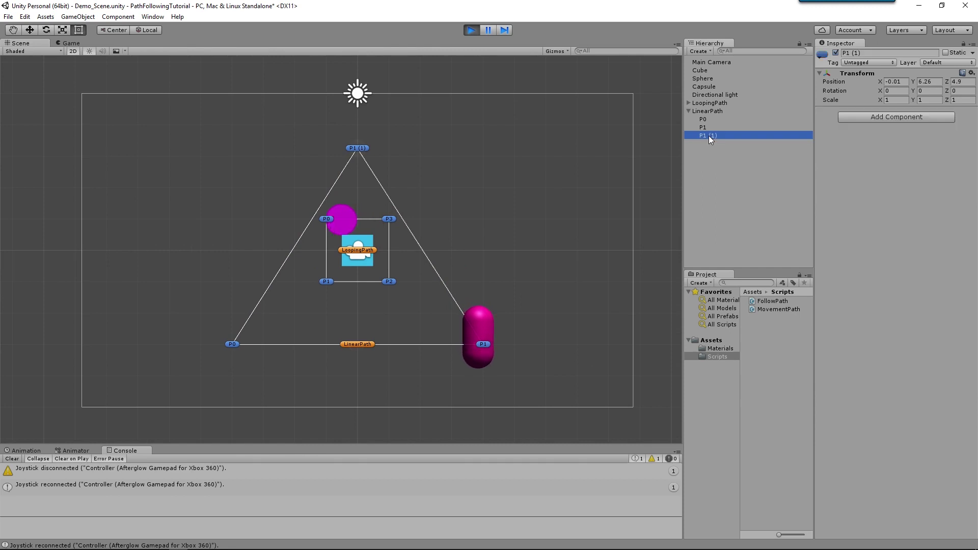
click(715, 110)
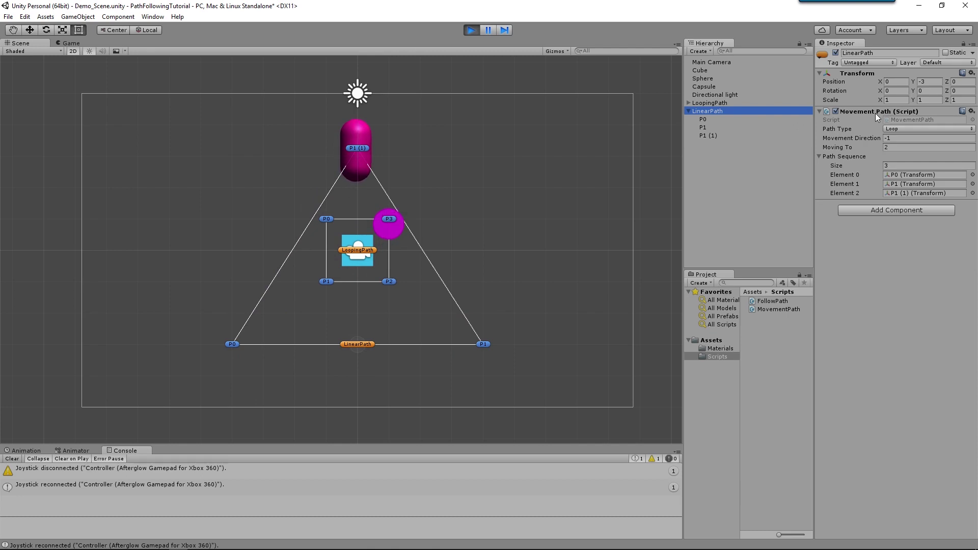
Switch the Capsule's Follow Path Type from Lerp Towards to Move Towards
click(713, 87)
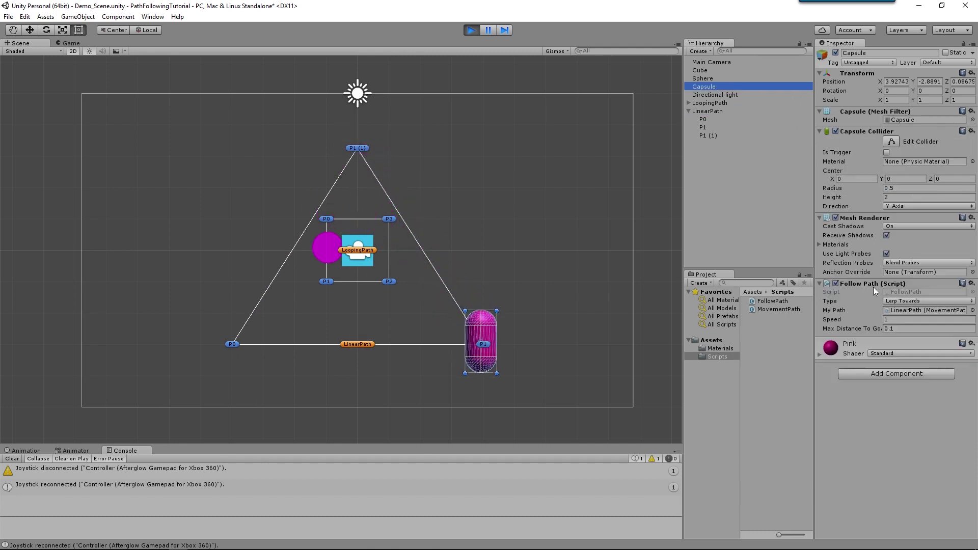
click(706, 79)
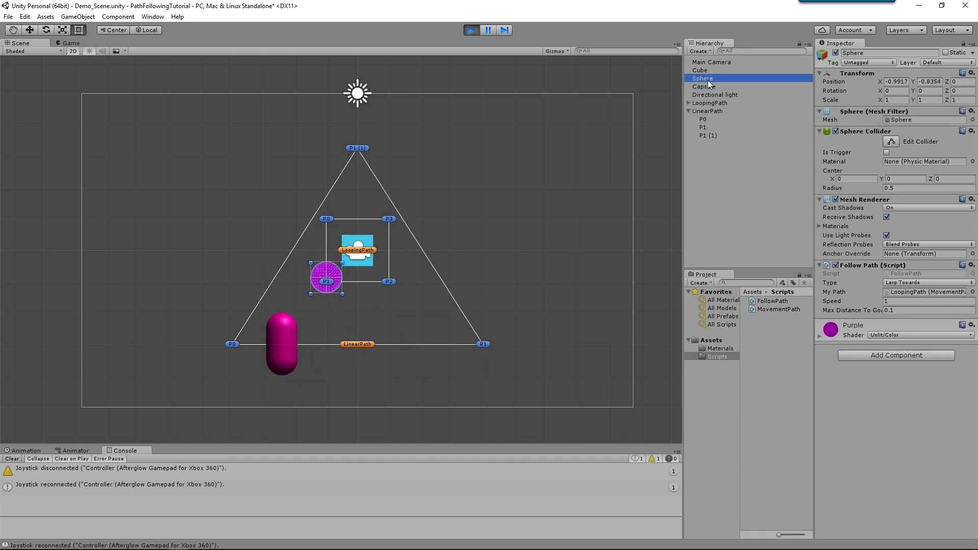
click(711, 87)
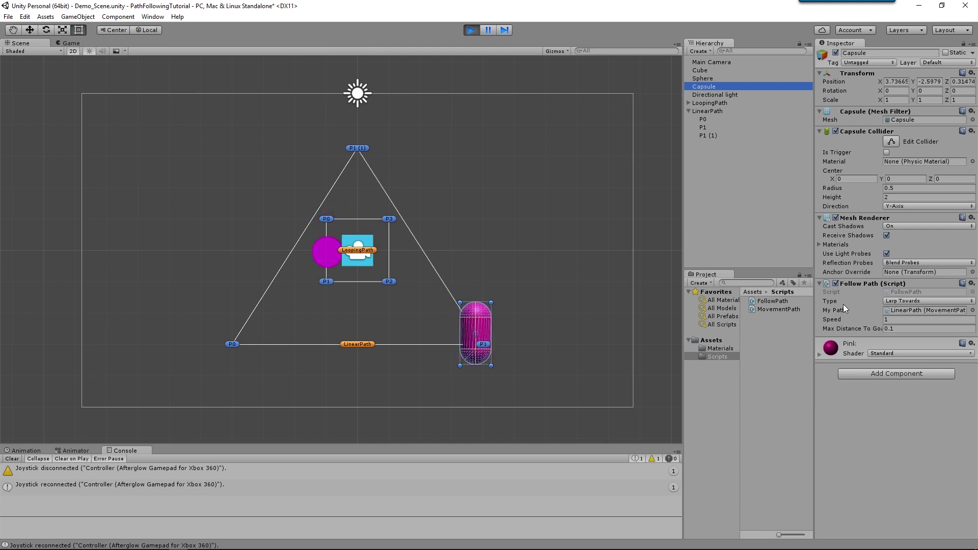
click(906, 301)
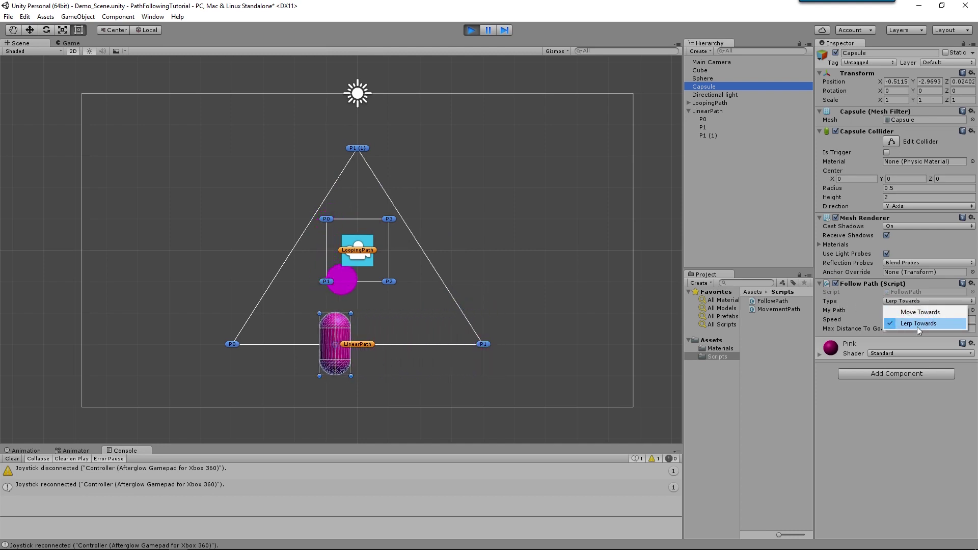
click(915, 313)
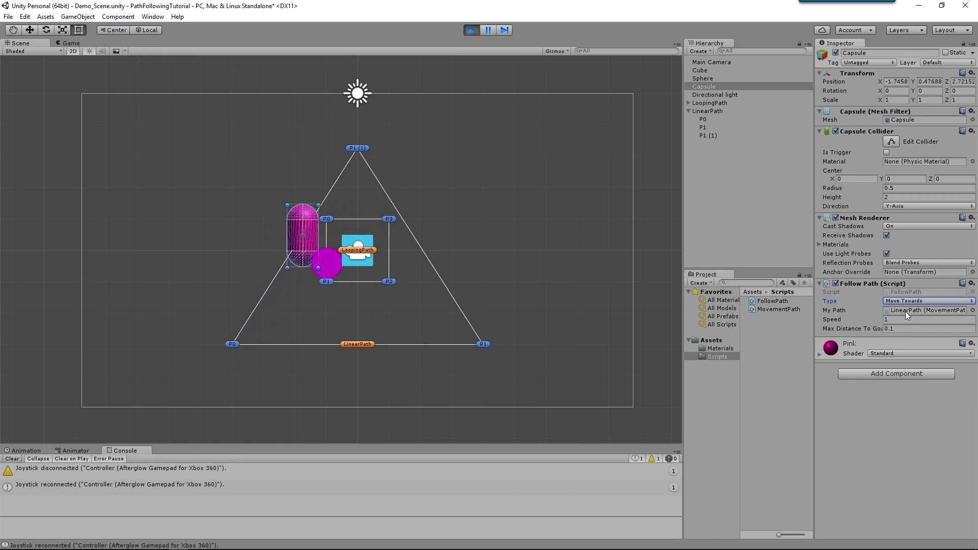
Raise the Capsule's Follow Path Speed from 1 to over 6, then select the Sphere
drag(841, 322, 930, 331)
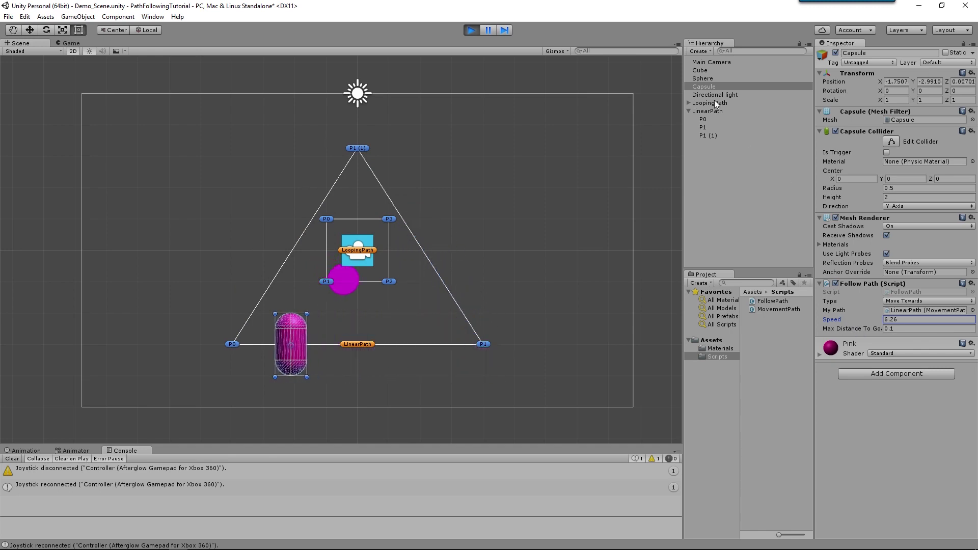
click(700, 79)
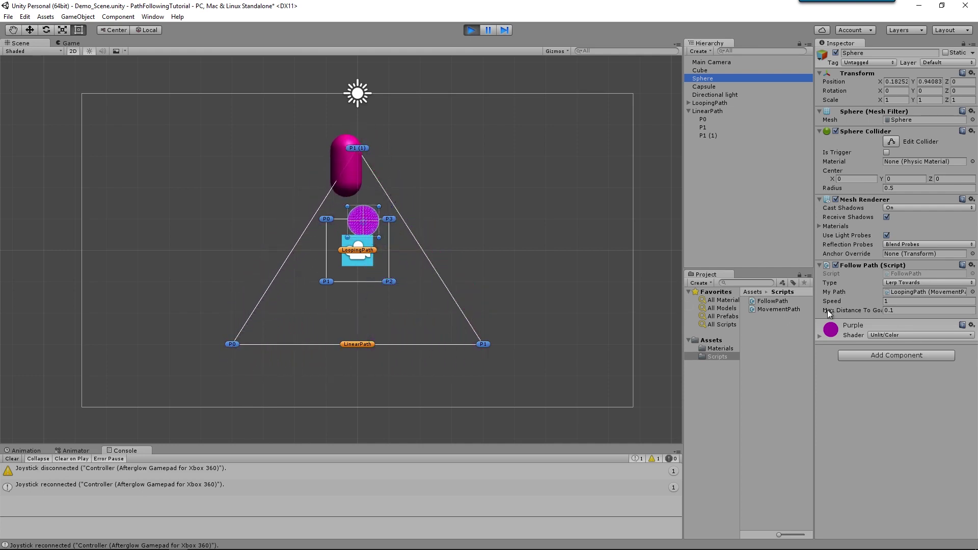
Scrub the Sphere's Max Distance To Goal through several values, then enter 0
mouse_move(854, 310)
mouse_down()
mouse_move(910, 313)
mouse_move(810, 305)
mouse_move(863, 307)
mouse_up()
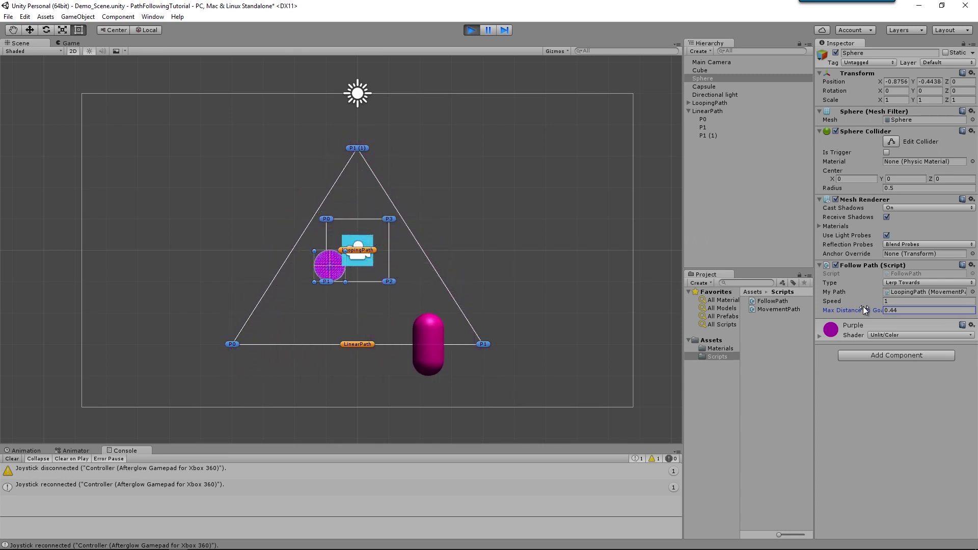
drag(863, 307, 857, 306)
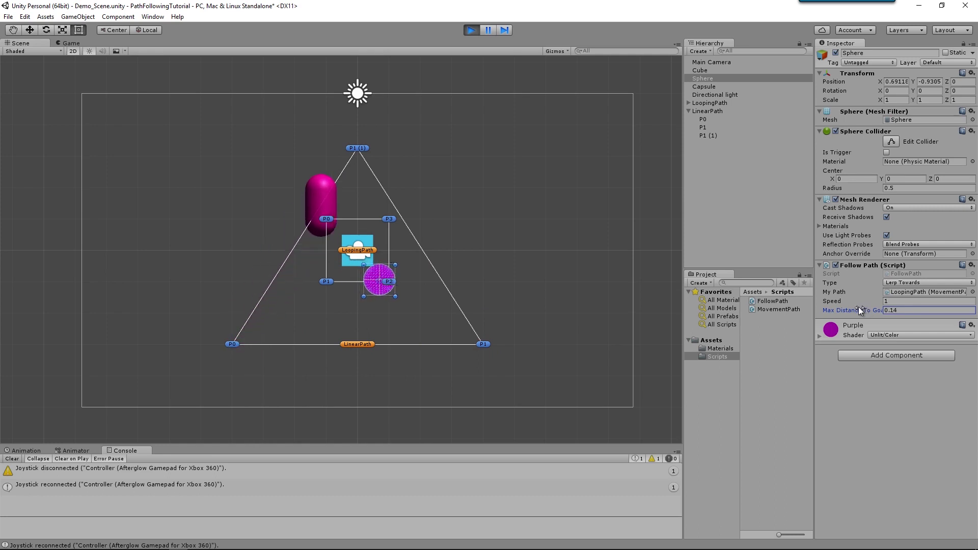
click(901, 310)
text(0)
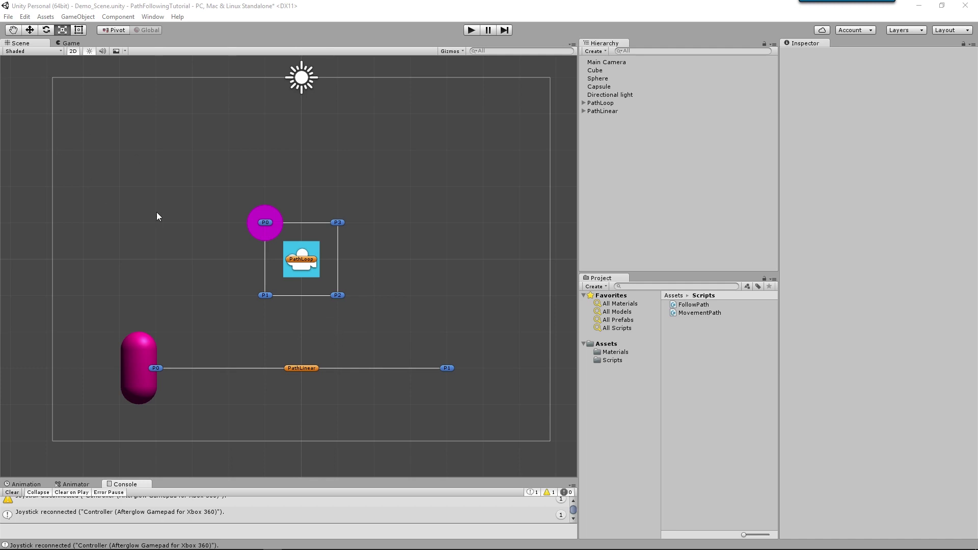
Create an empty object named NewPath and add an empty child GameObject under it
right_click(623, 145)
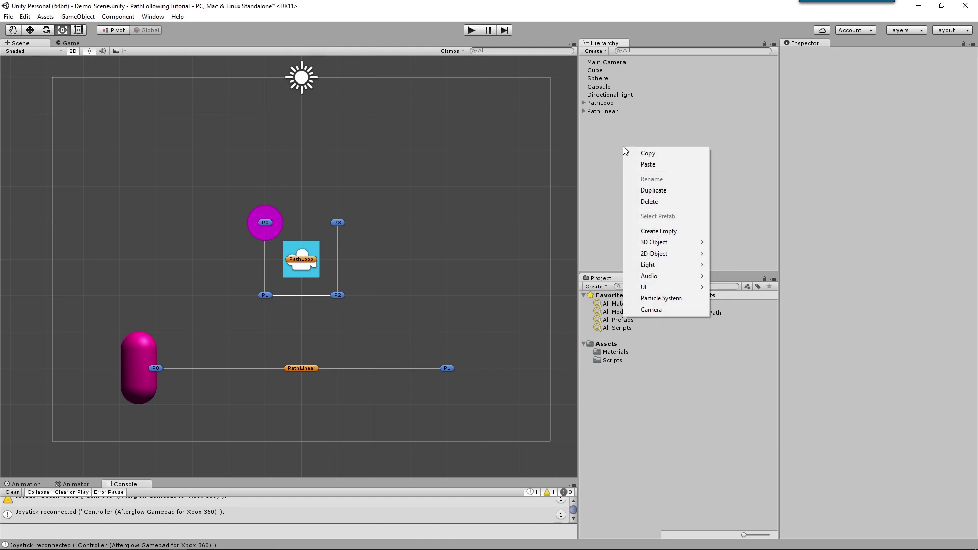
click(692, 235)
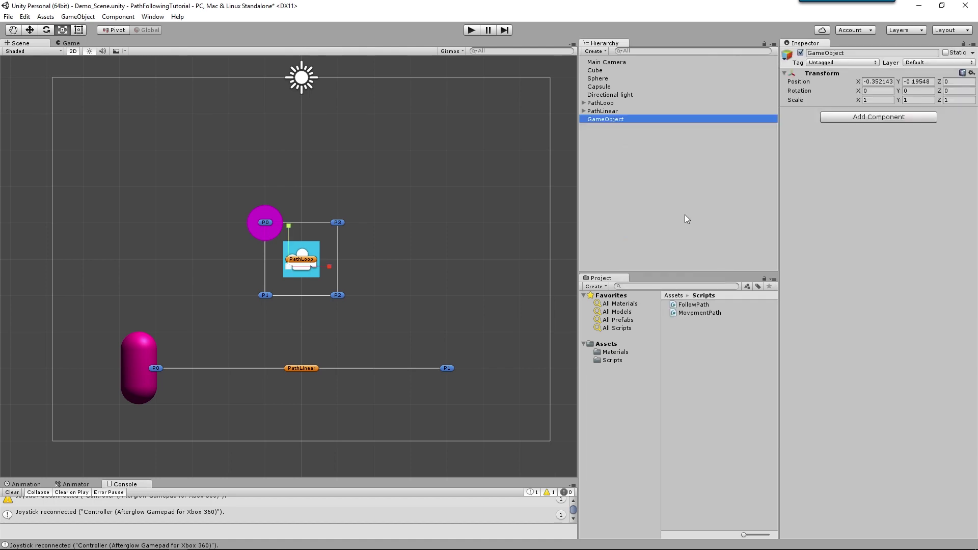
key(F2)
text(NewPath)
key(Return)
right_click(616, 117)
click(670, 202)
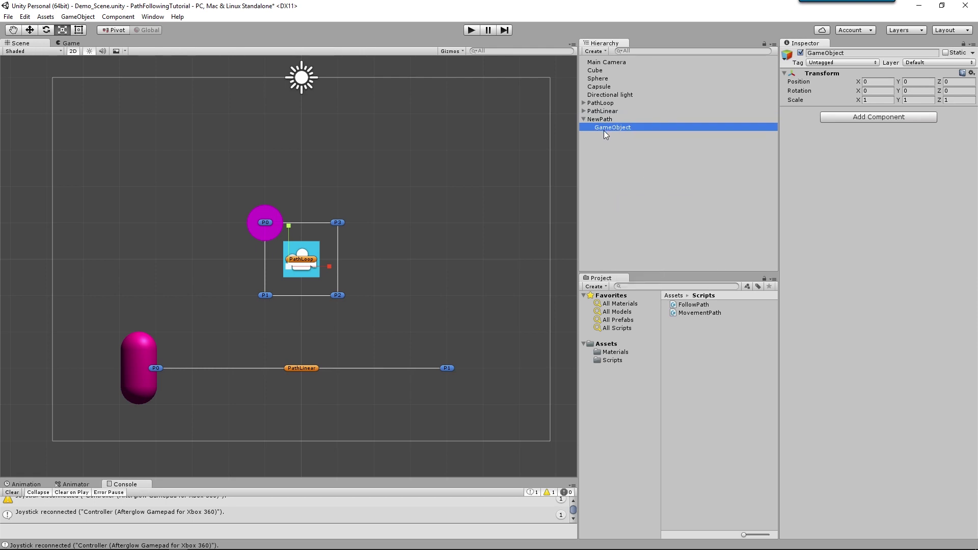
Rename NewPath's child object to P0
click(605, 127)
text(P)
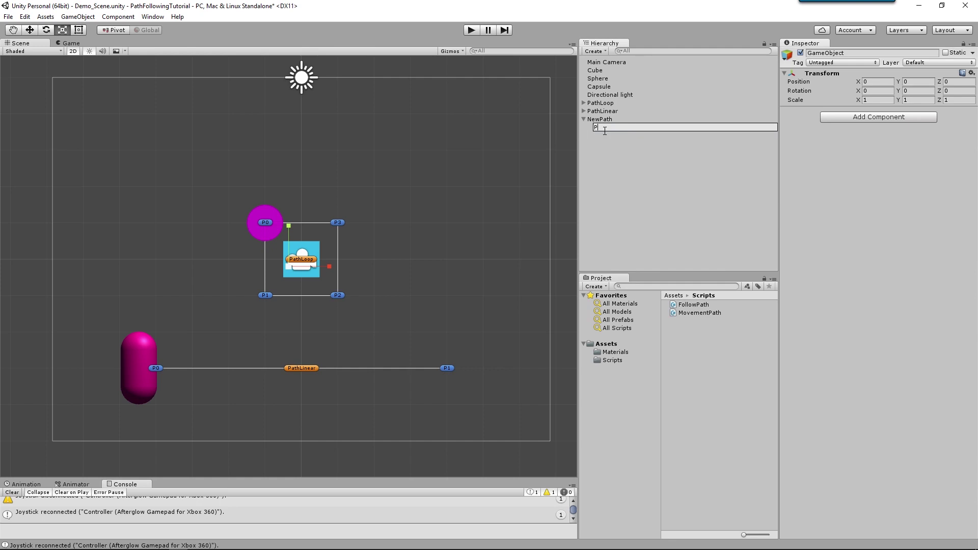
text(0)
key(Return)
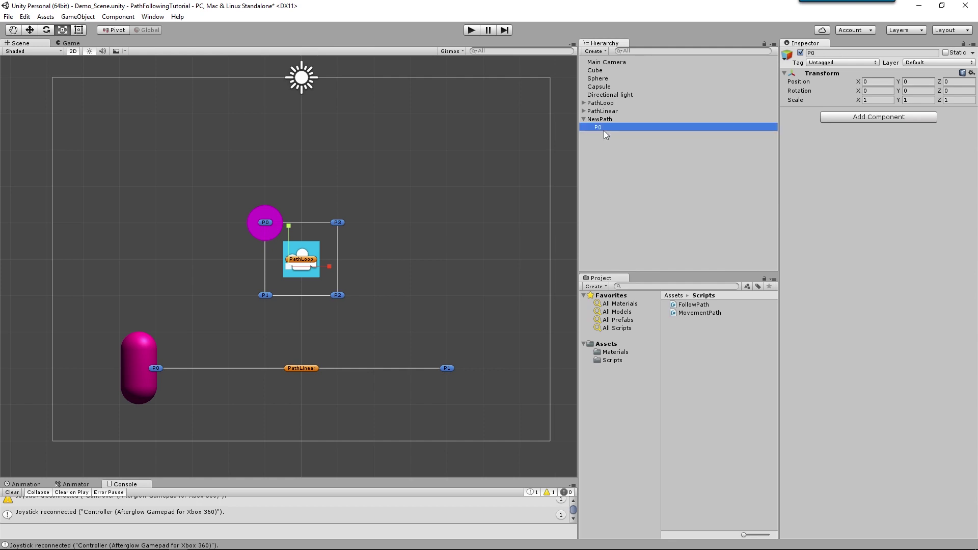
key(ctrl+d)
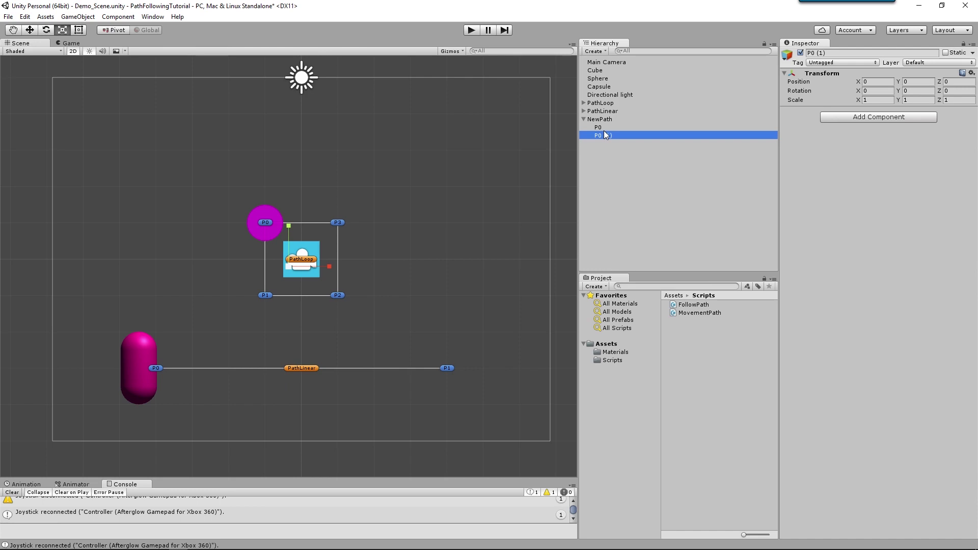
key(Delete)
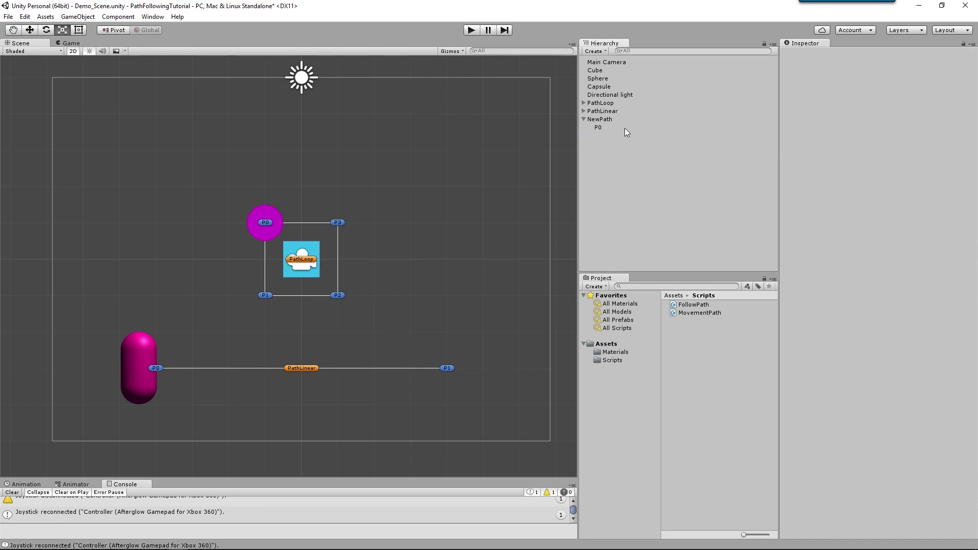
Give P0 a blue scene label and NewPath an orange one
click(608, 126)
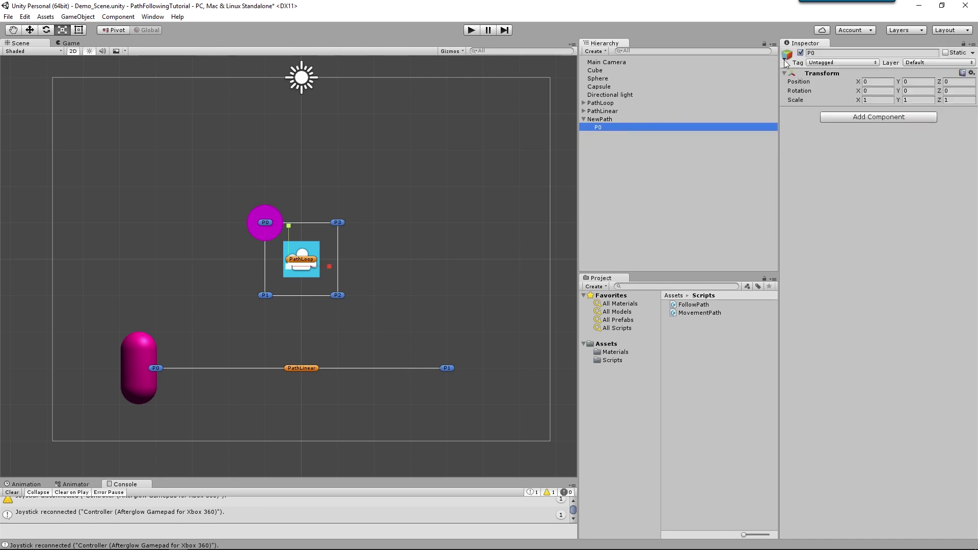
click(785, 61)
click(808, 78)
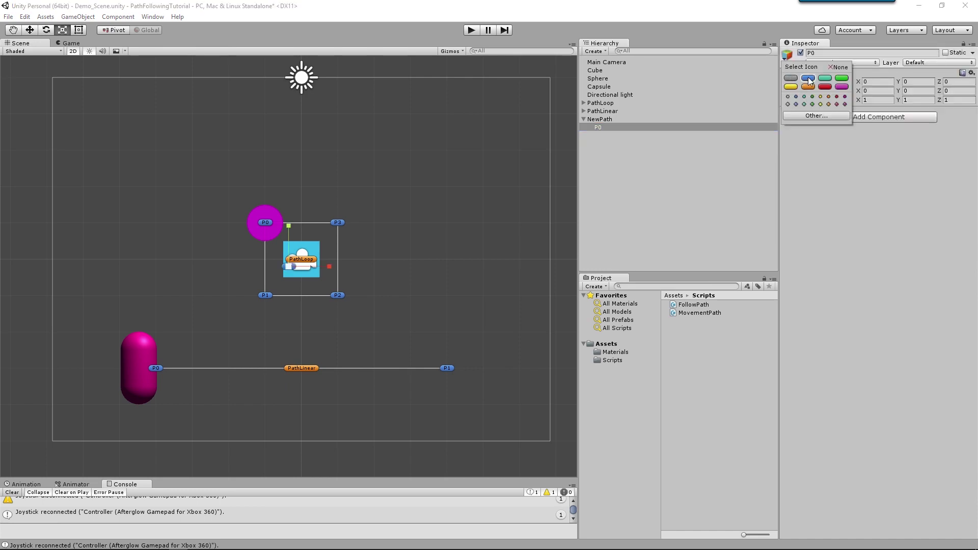
click(606, 123)
click(609, 120)
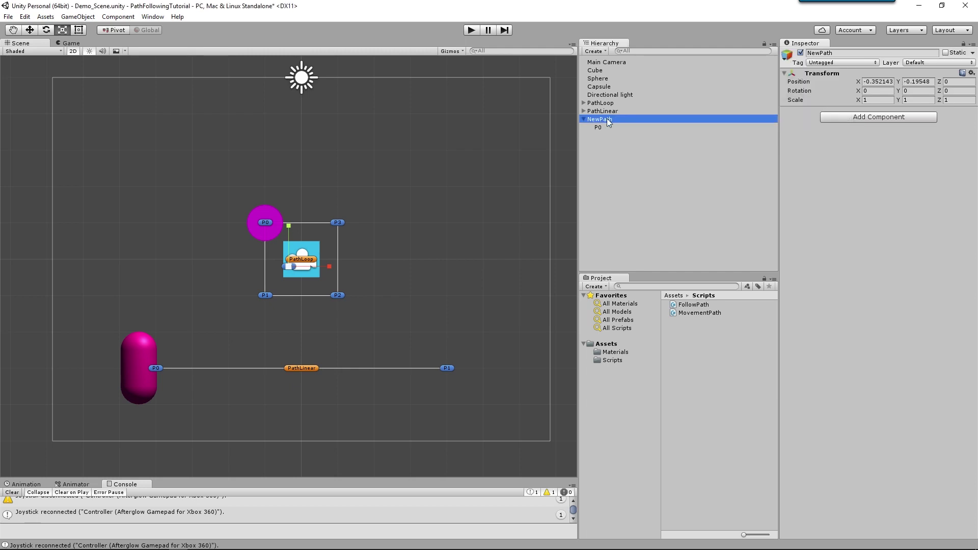
click(786, 56)
click(808, 88)
click(605, 145)
Make three copies of P0 and rename the first copy P1
click(606, 132)
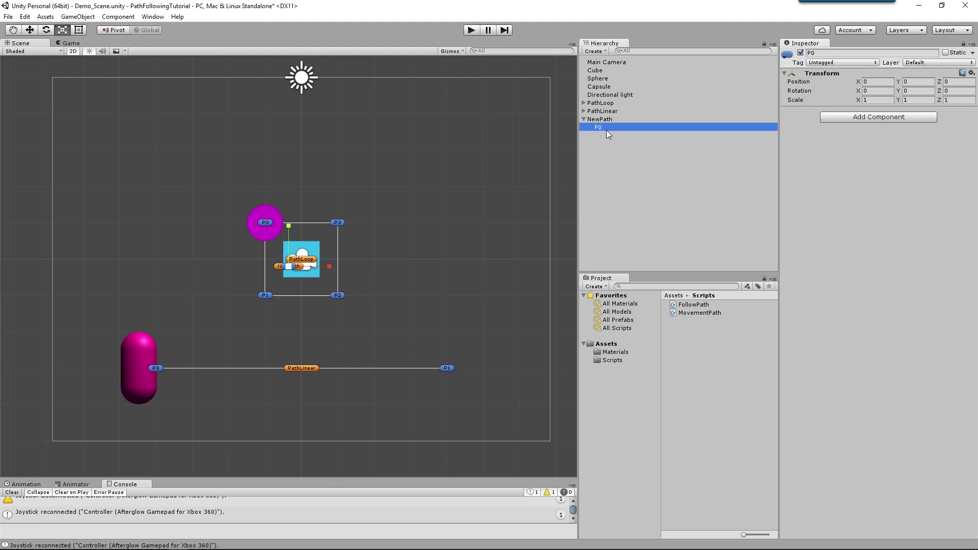
key(ctrl+d)
key(ctrl+d)
key(ctrl+d)
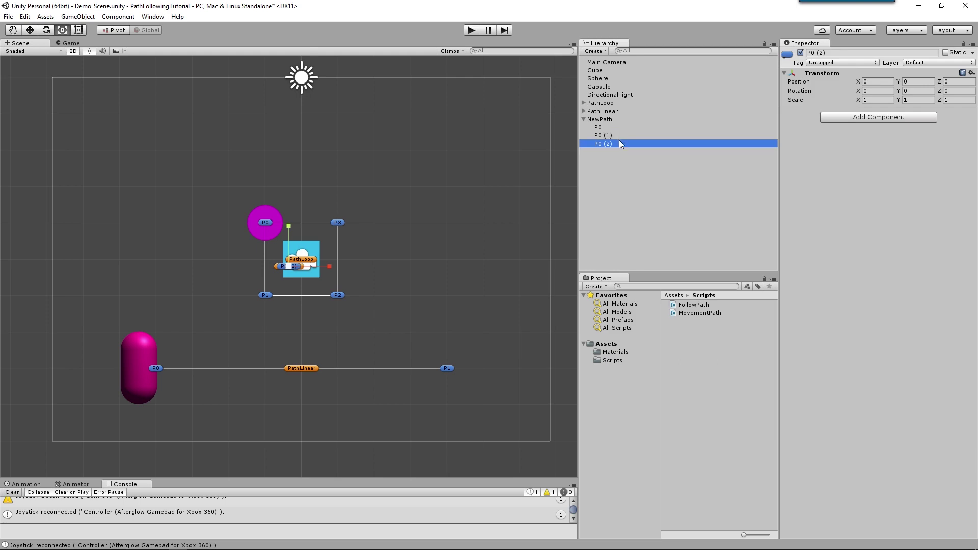
click(612, 136)
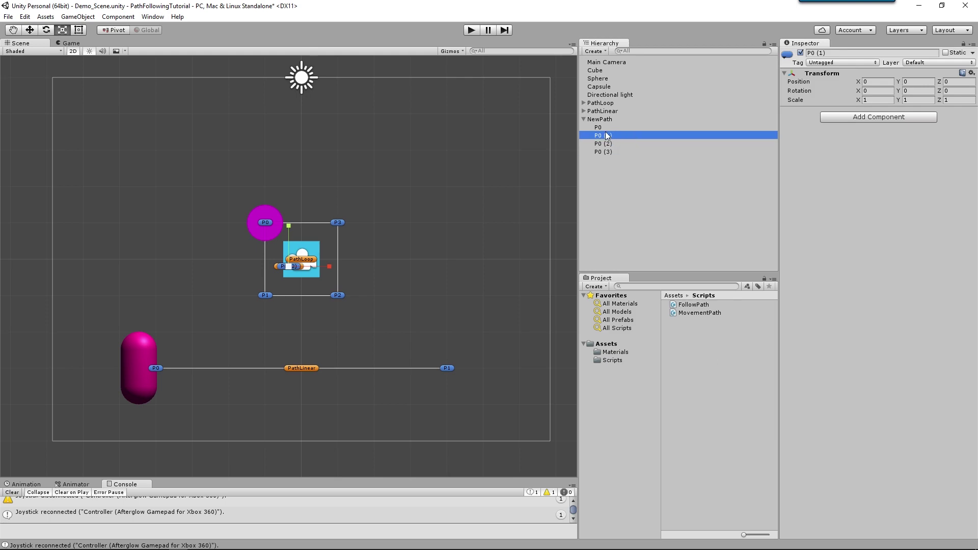
click(606, 135)
text(P1)
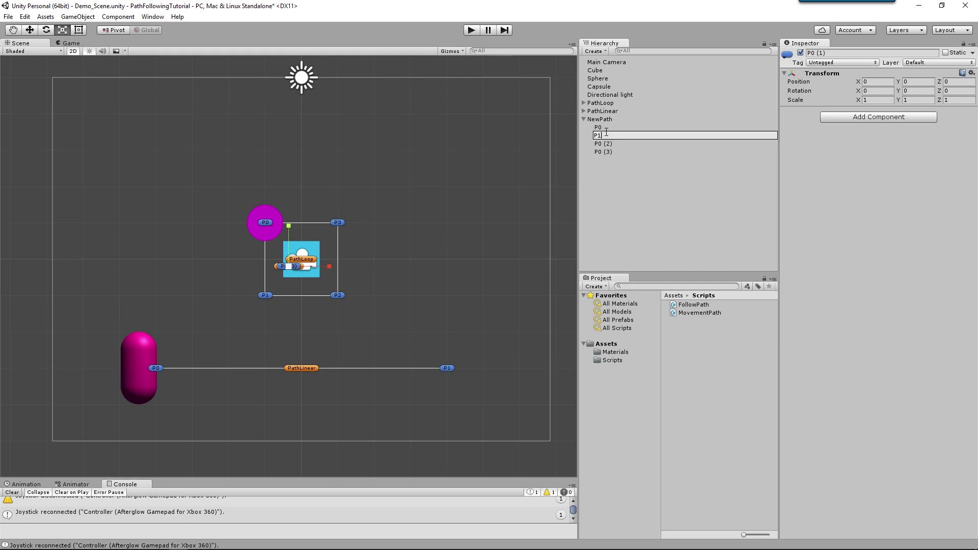
key(Return)
Rename the remaining two copies P2 and P3
key(Down)
key(F2)
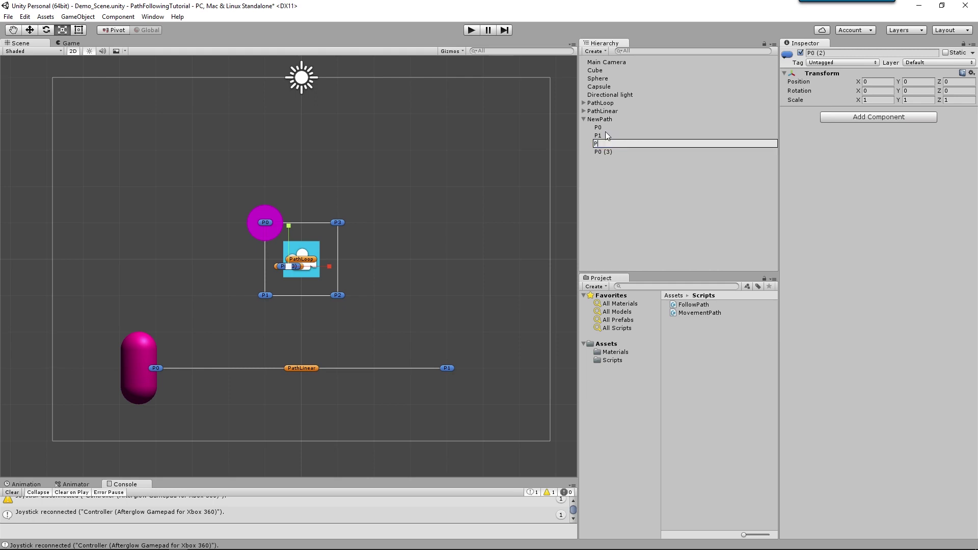
text(P2)
key(Return)
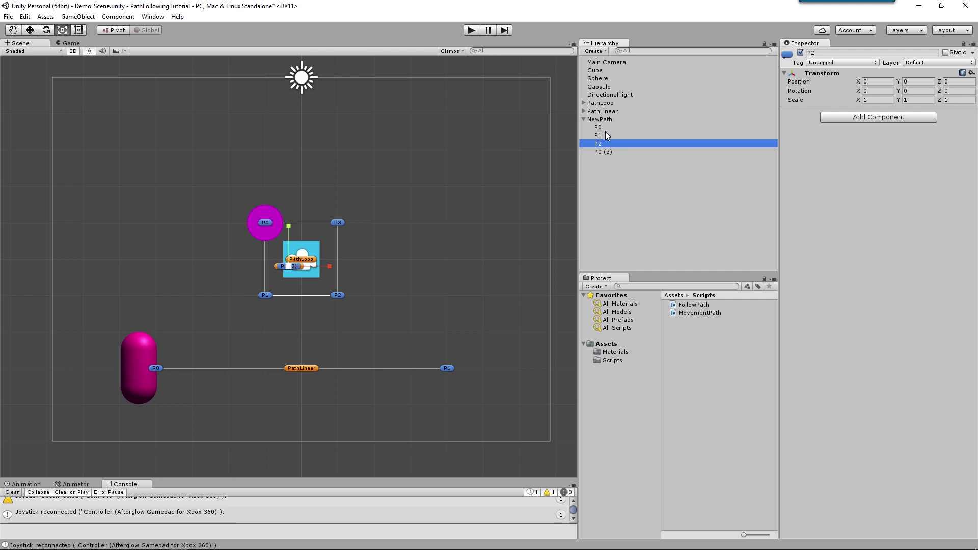
key(Down)
key(F2)
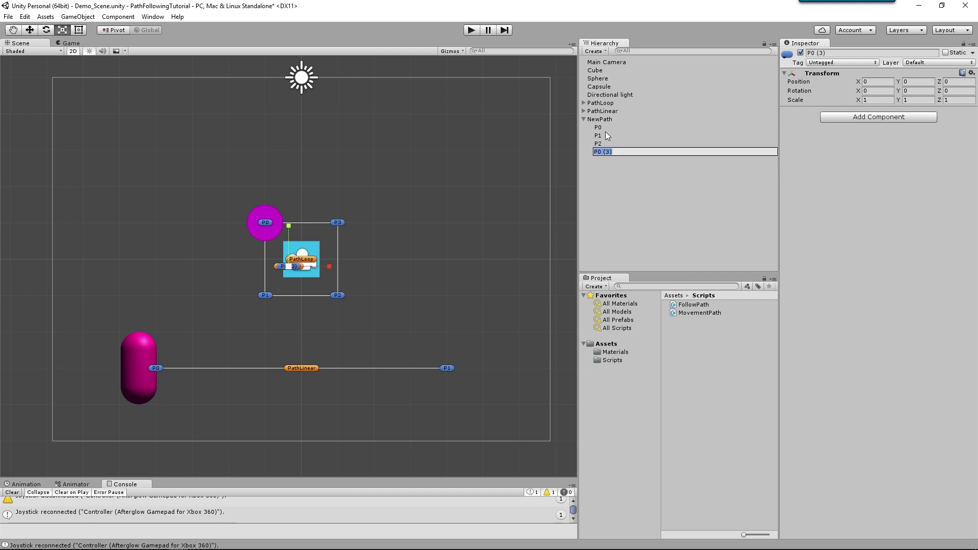
text(P3)
key(Return)
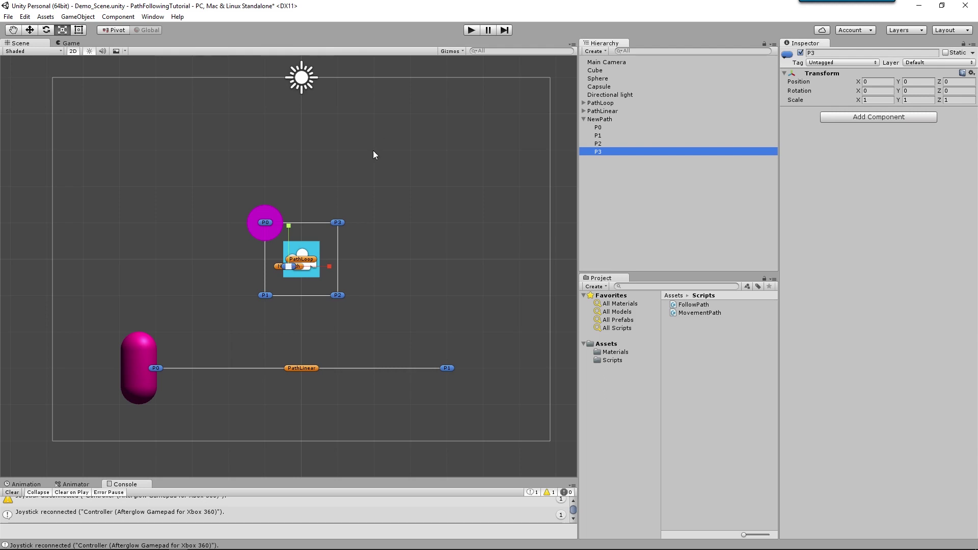
With the Move tool, raise the whole NewPath group above the square
click(30, 31)
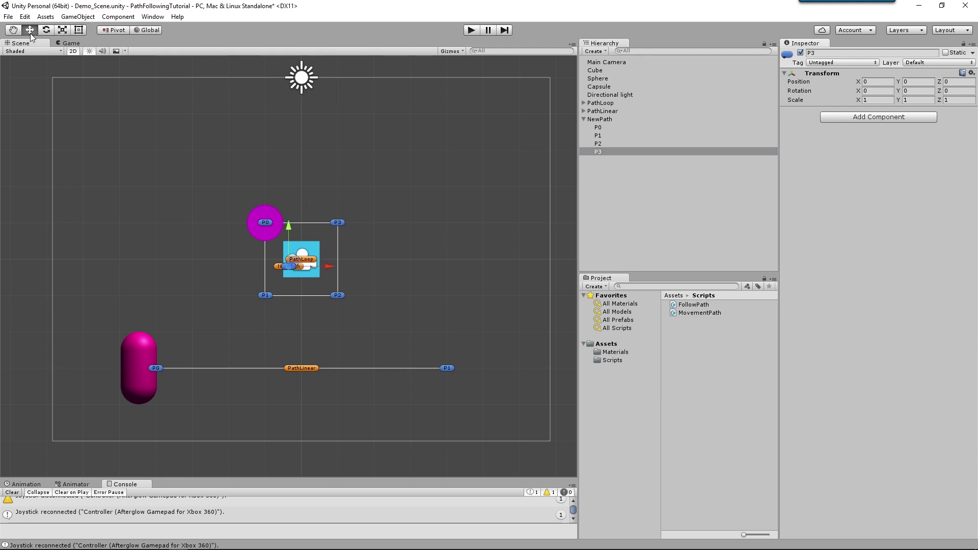
drag(294, 260, 316, 273)
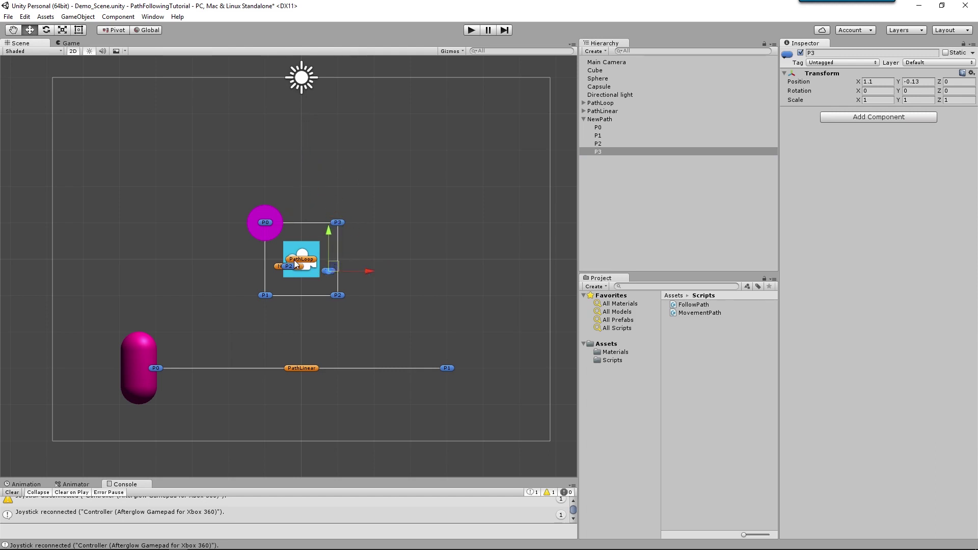
click(599, 119)
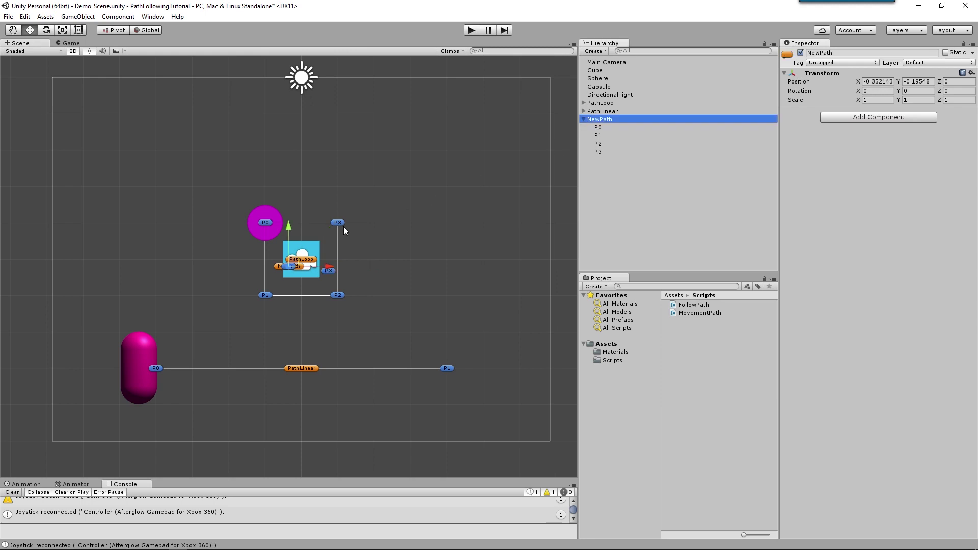
drag(297, 255, 303, 150)
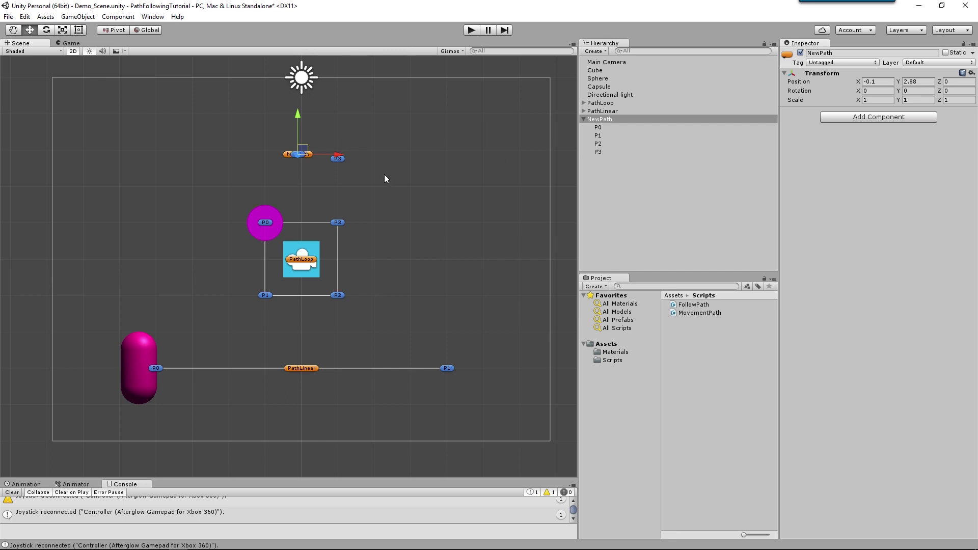
Spread the waypoints into a diamond: P0 left, P1 down, P2 right, P3 up
click(598, 128)
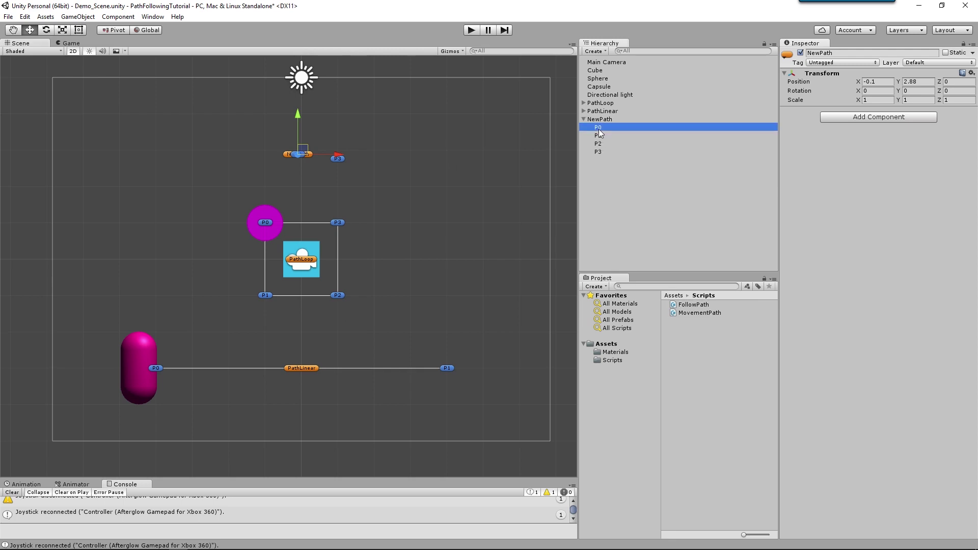
drag(306, 151, 186, 149)
click(596, 136)
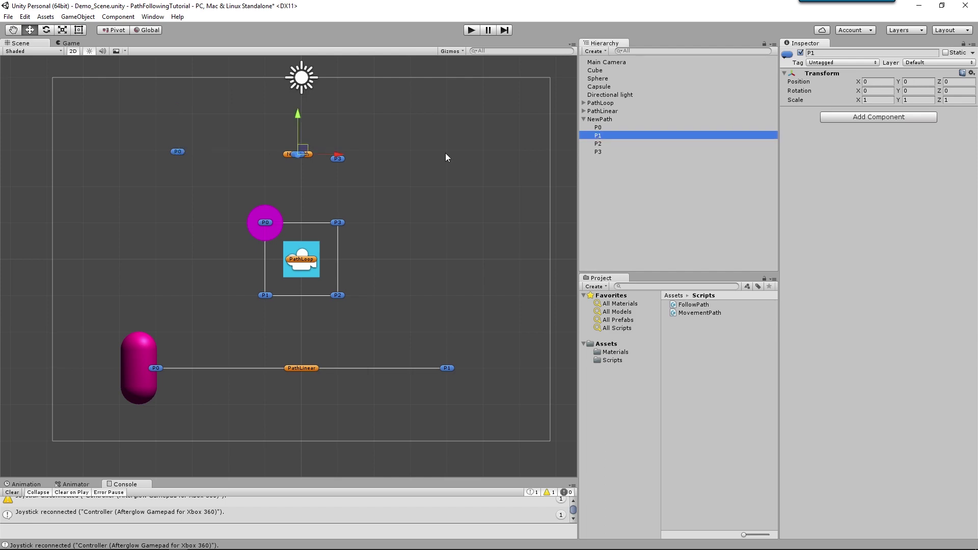
drag(304, 151, 304, 181)
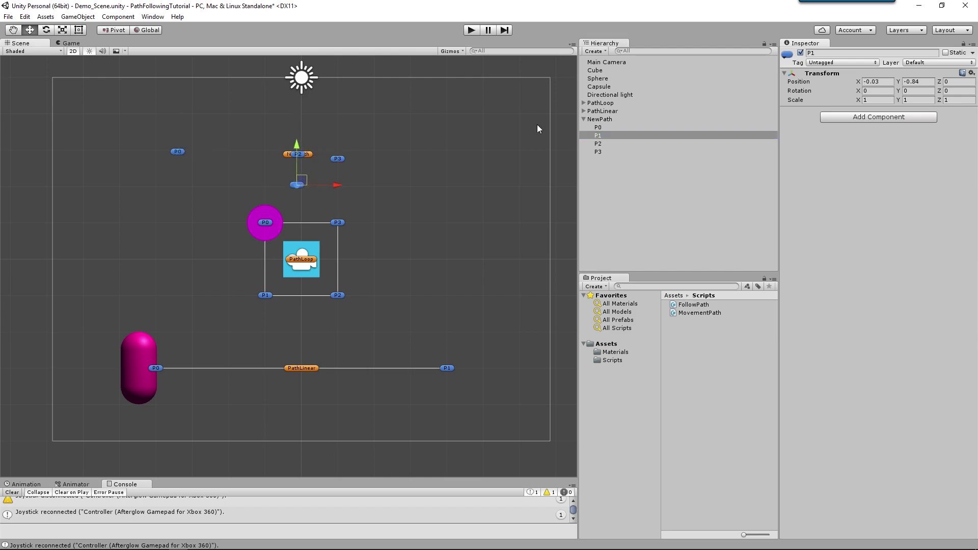
click(599, 145)
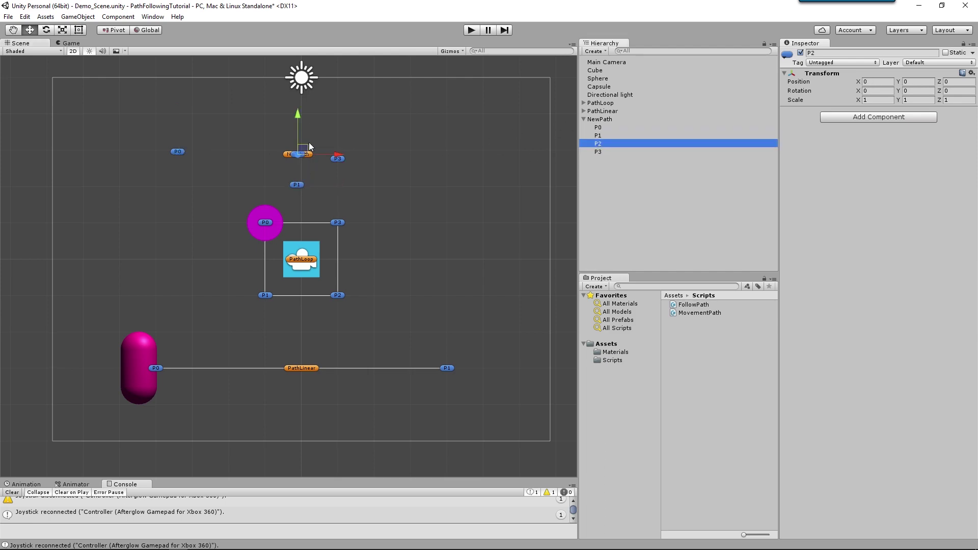
drag(305, 149, 390, 145)
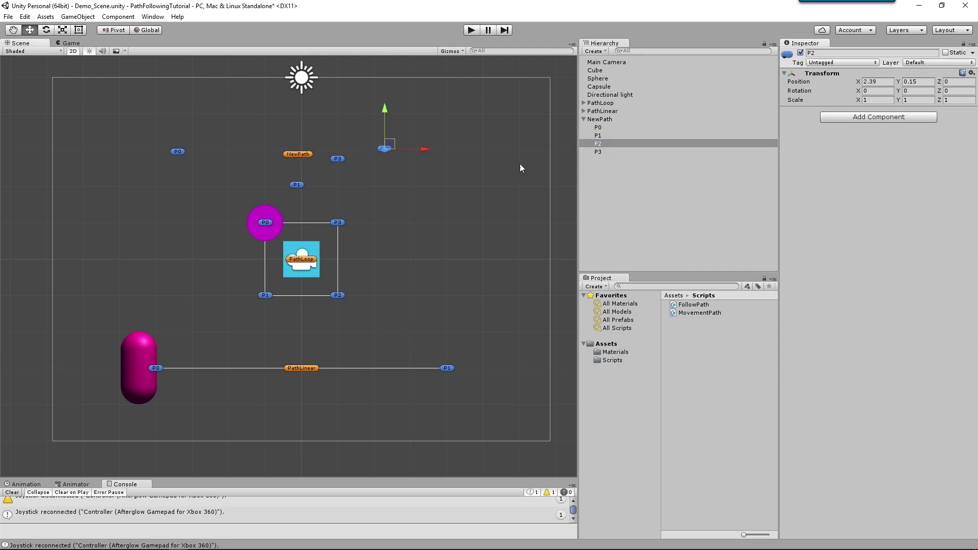
click(598, 152)
drag(344, 153, 307, 111)
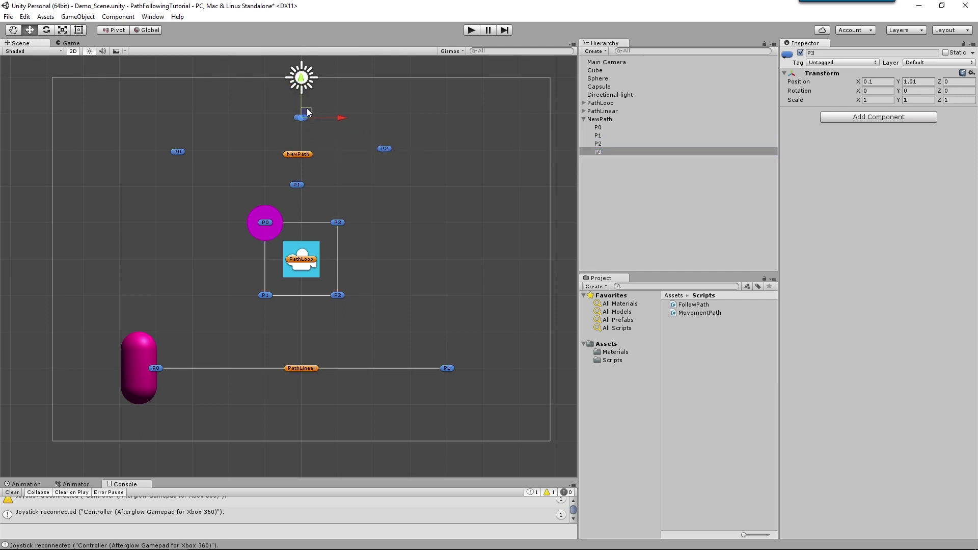
Pull P0 back toward the centre, then reselect the NewPath group
click(176, 152)
drag(187, 149, 242, 150)
click(414, 202)
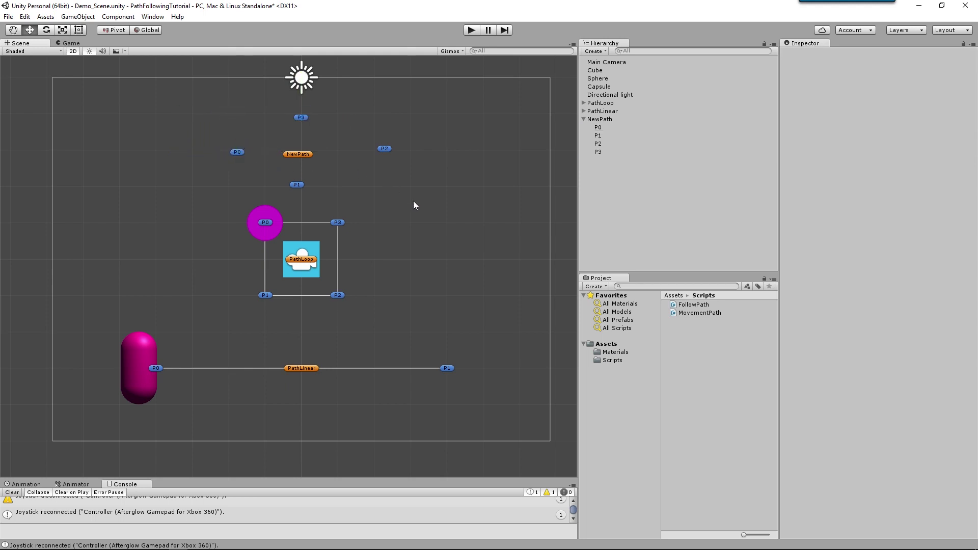
click(610, 122)
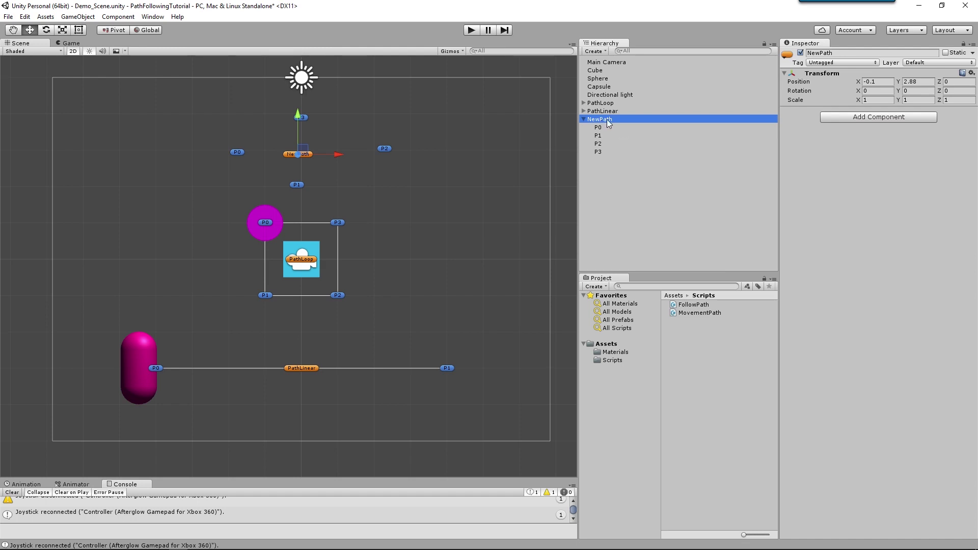
Add a Movement Path component to NewPath with a Path Sequence size of 4
click(851, 116)
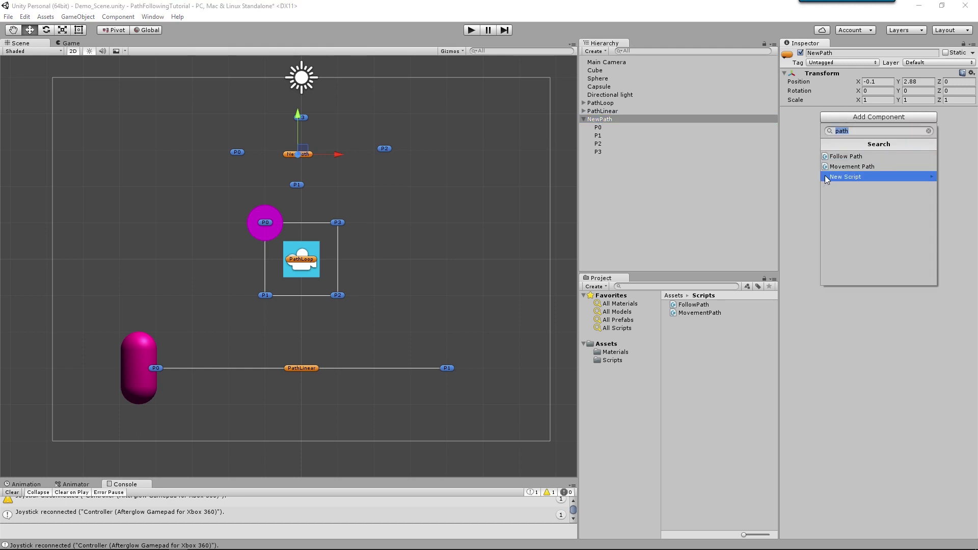
click(849, 167)
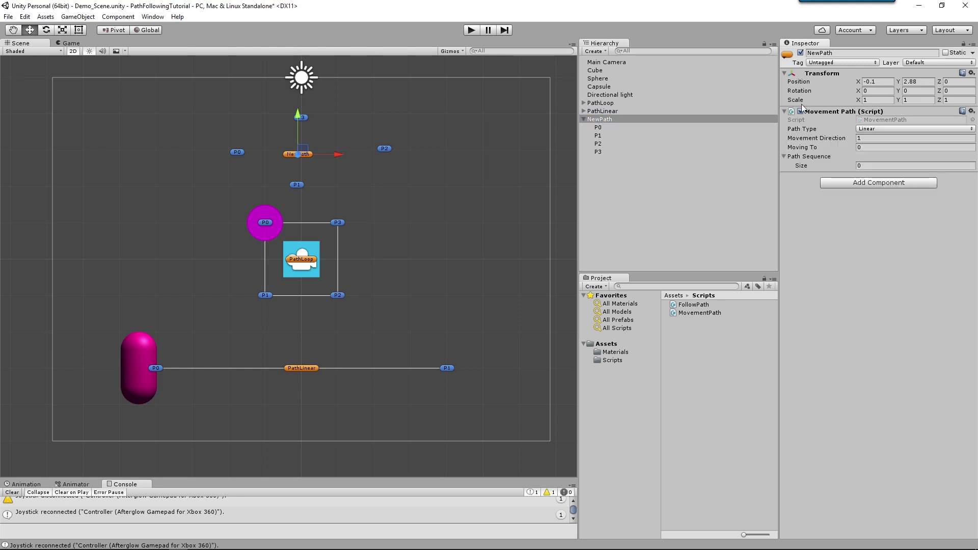
click(859, 166)
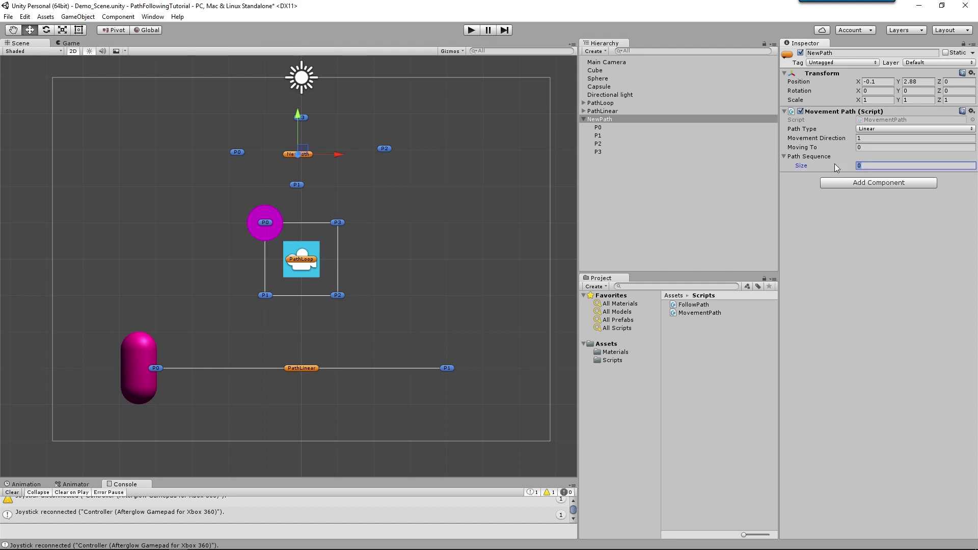
text(4)
key(Return)
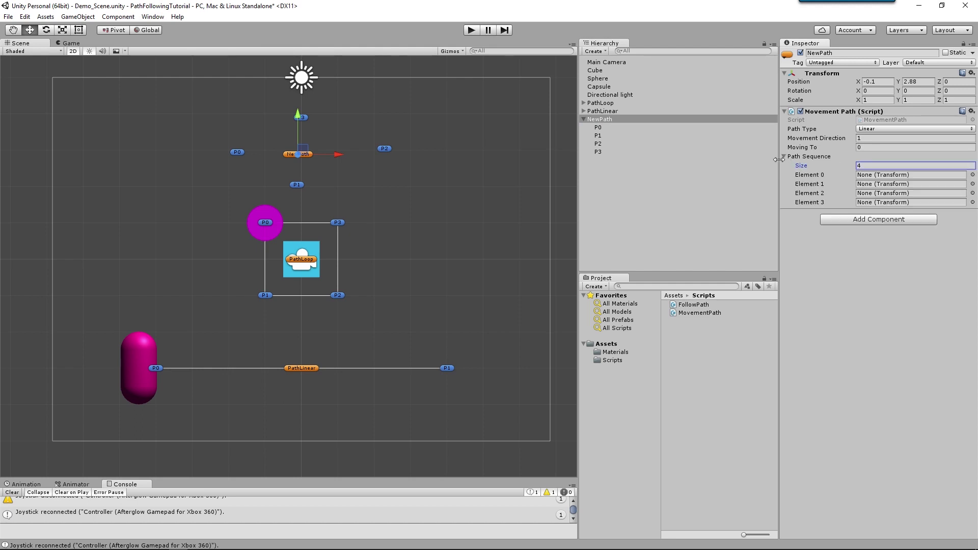
Assign P0, P1, P2 and P3 to Path Sequence Elements 0–3
drag(598, 127, 902, 175)
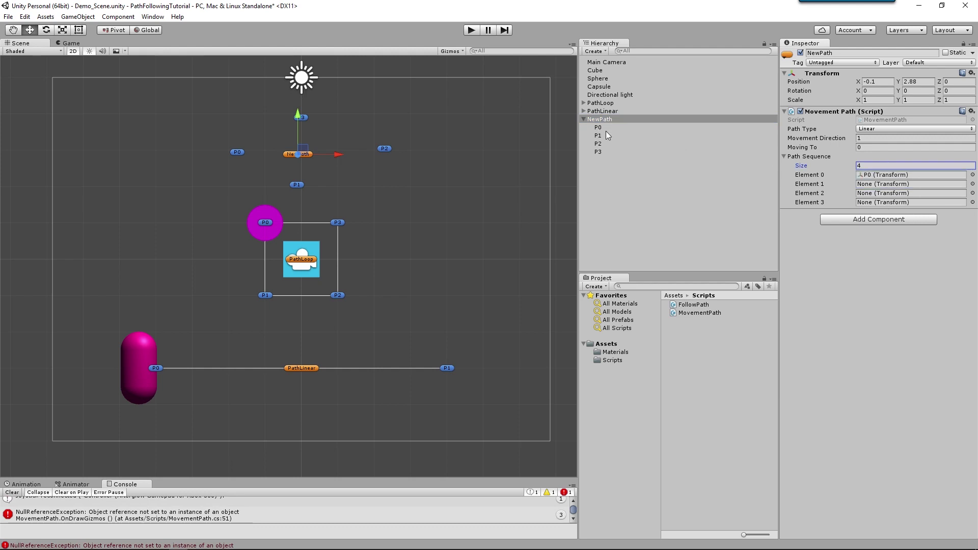
drag(601, 137, 882, 187)
drag(598, 144, 867, 196)
drag(598, 152, 866, 204)
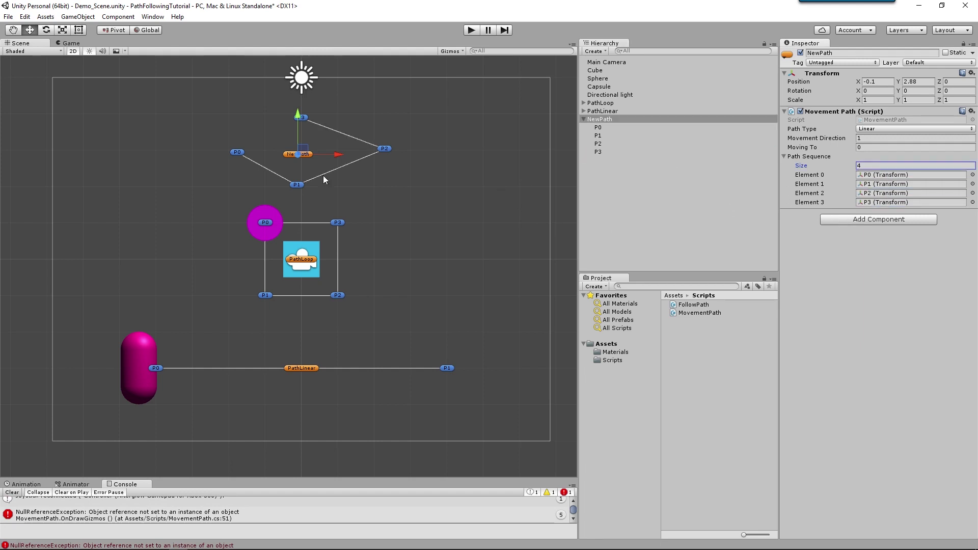
Set NewPath's path type to Loop and shift P0 further left
click(876, 129)
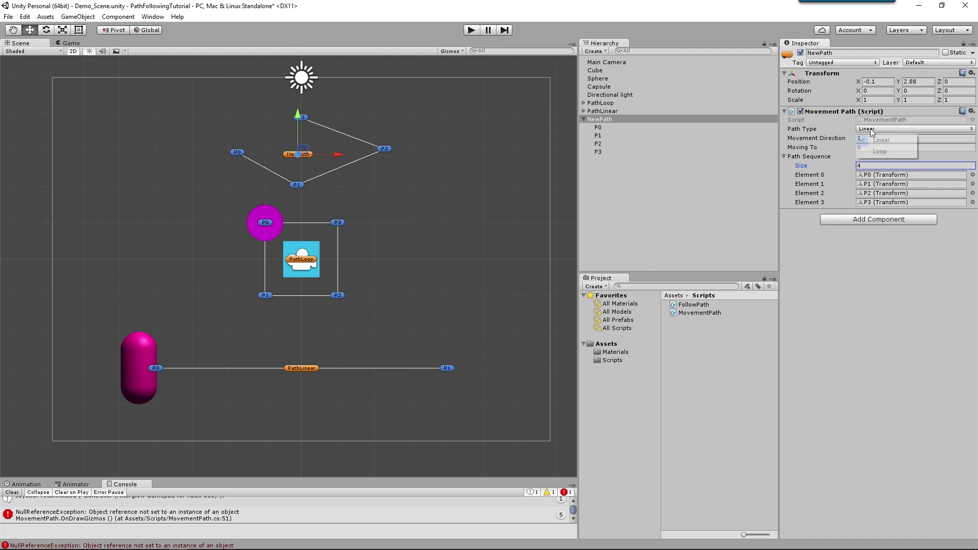
click(876, 148)
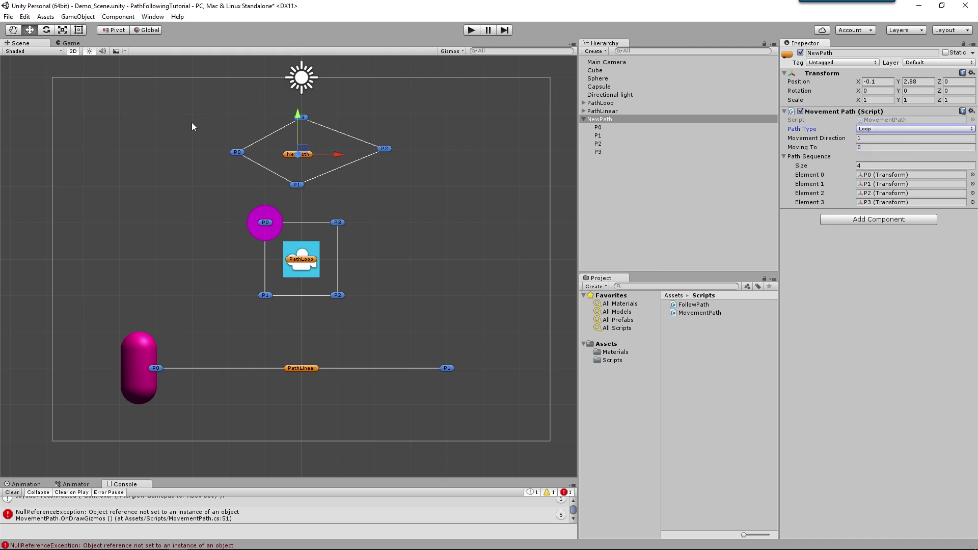
click(602, 129)
drag(271, 151, 243, 147)
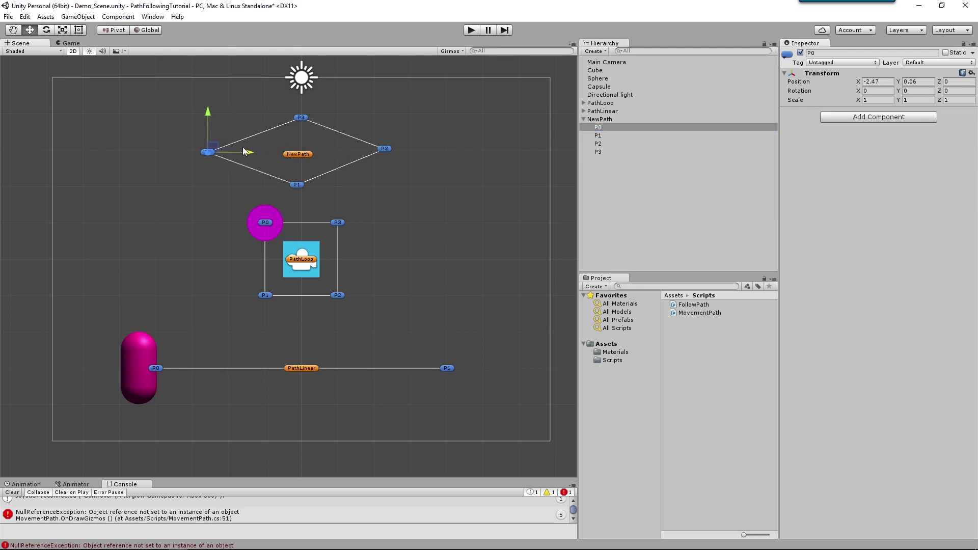
Nudge P1 slightly down, P3 slightly up and P2 slightly left
click(599, 135)
click(309, 182)
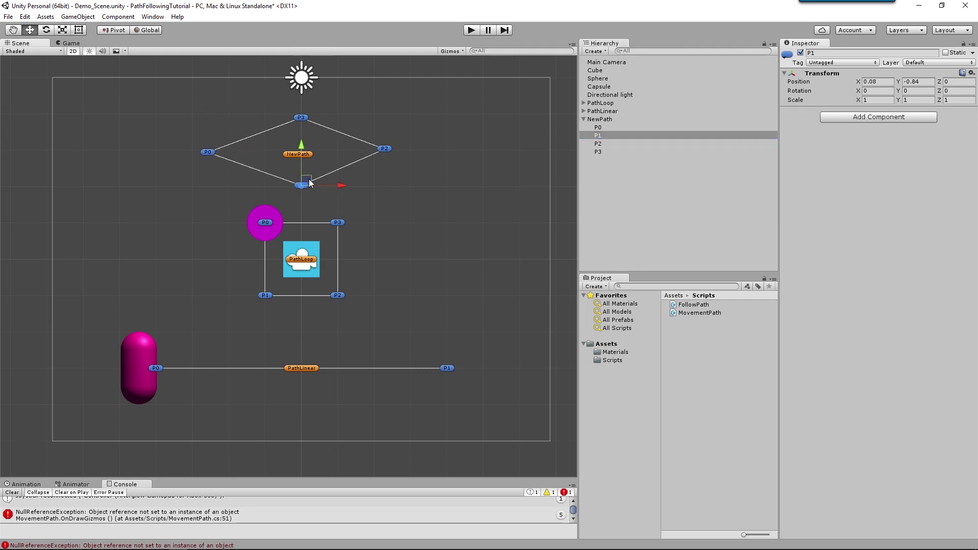
drag(309, 182, 310, 186)
click(301, 118)
drag(306, 116, 309, 112)
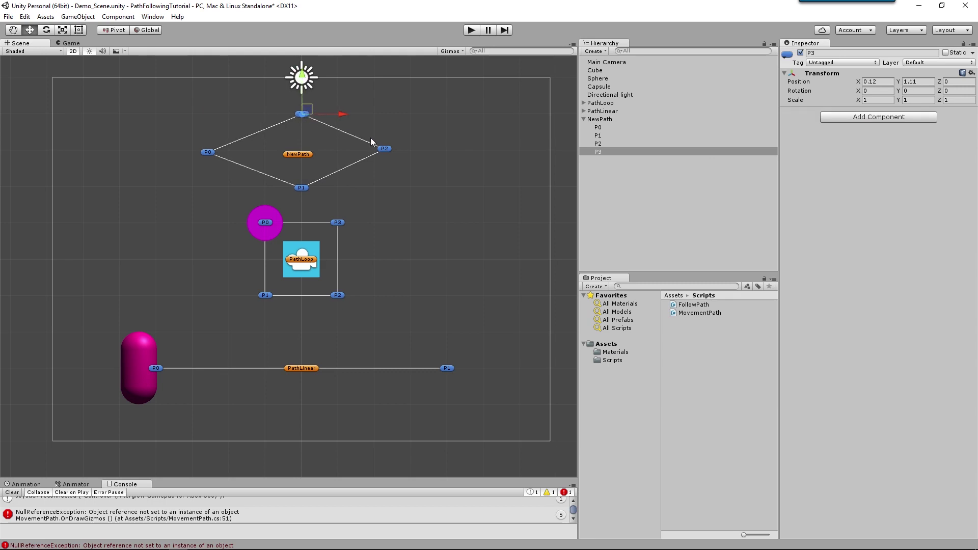
click(385, 148)
drag(389, 146, 380, 149)
Move P0 slightly right to X -1.99 to even the diamond, then reselect NewPath
click(208, 153)
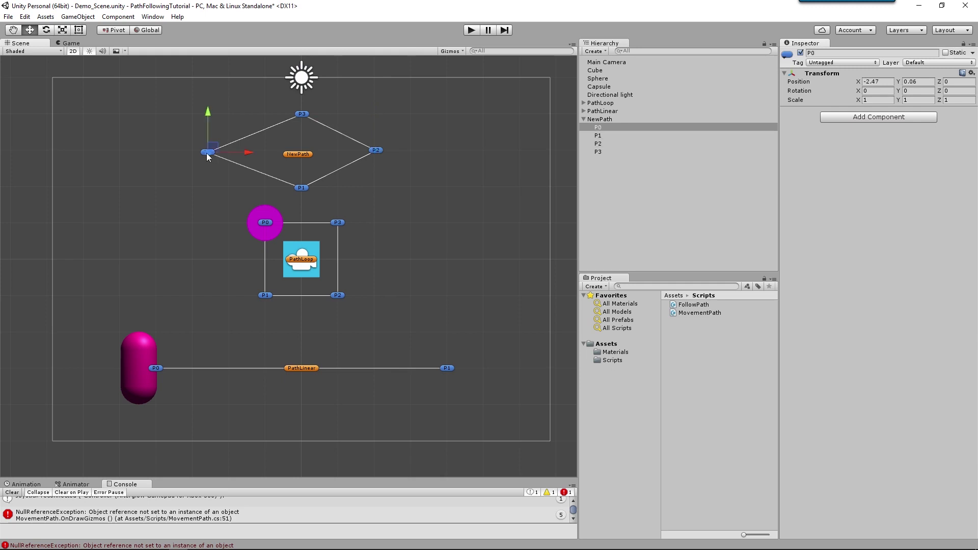
drag(216, 148, 234, 149)
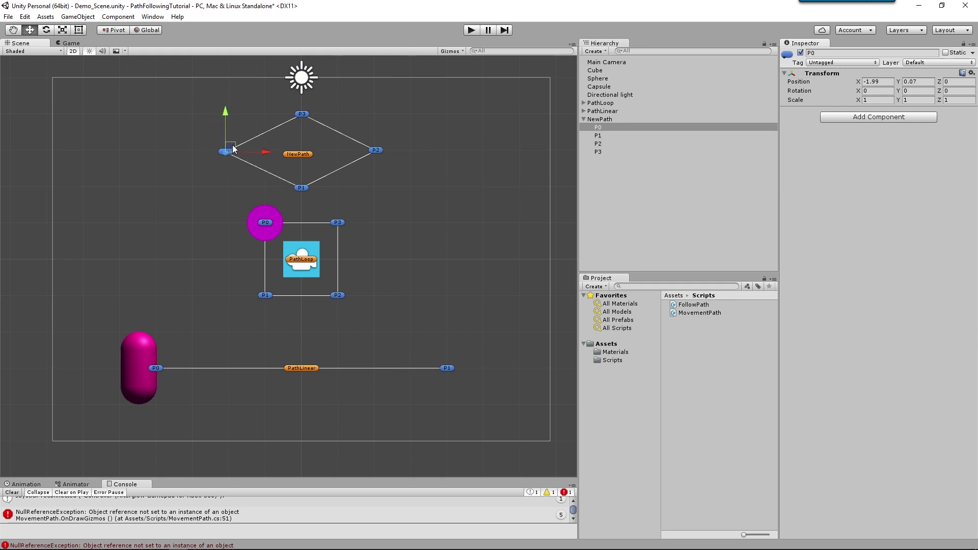
click(297, 155)
click(405, 196)
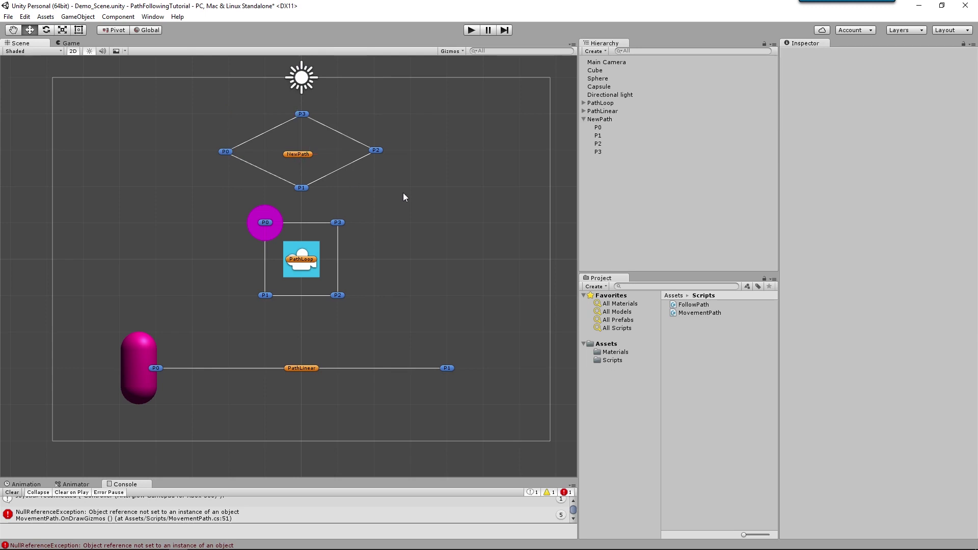
click(597, 119)
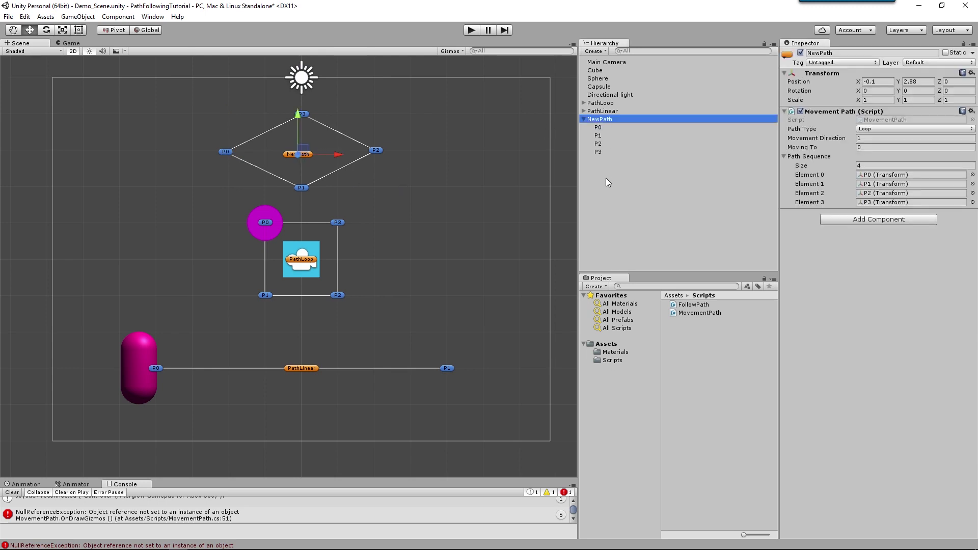
Set the Sphere's Follow Path My Path field to NewPath and enter Play mode
click(601, 79)
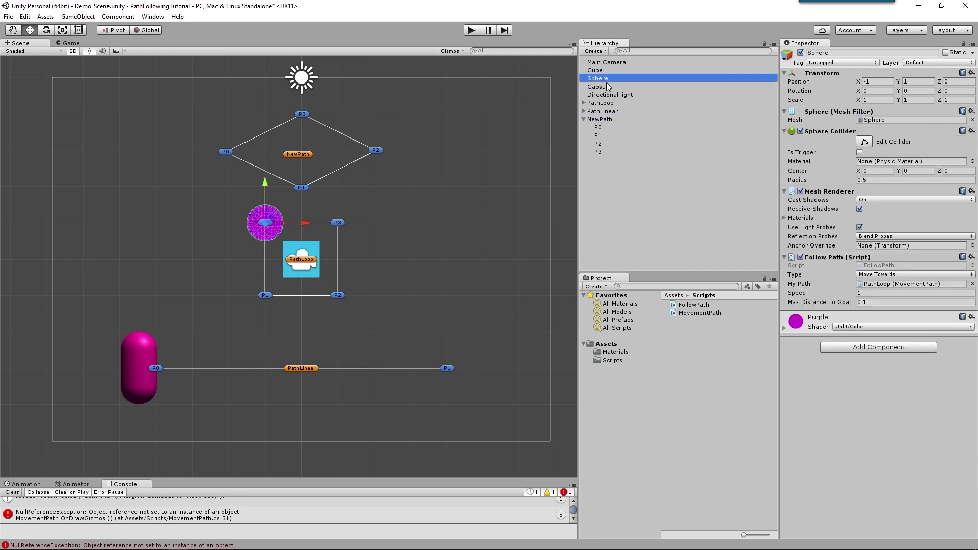
drag(605, 118, 869, 286)
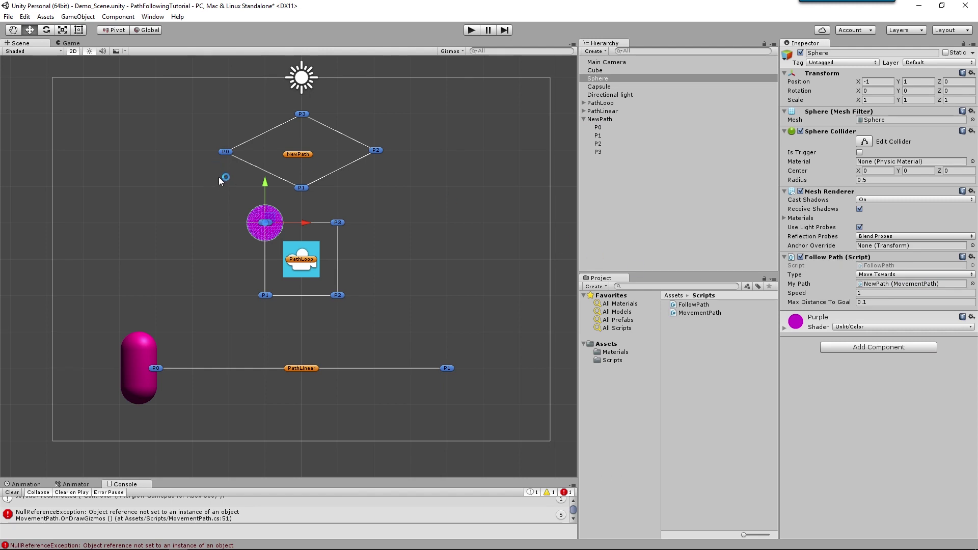
click(466, 33)
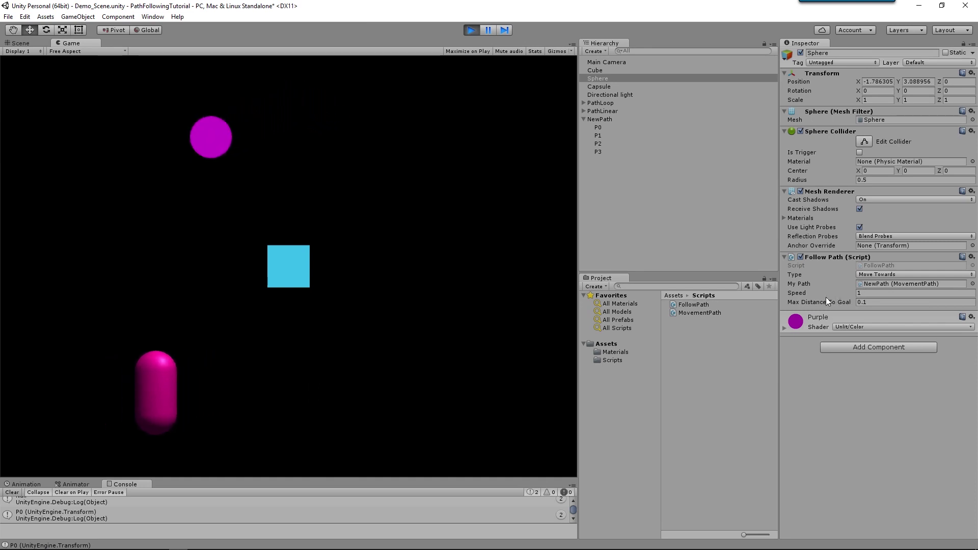
Scrub the sphere's Follow Path speed up to about 58, then back down to about 5
drag(823, 293, 62, 301)
drag(416, 329, 834, 331)
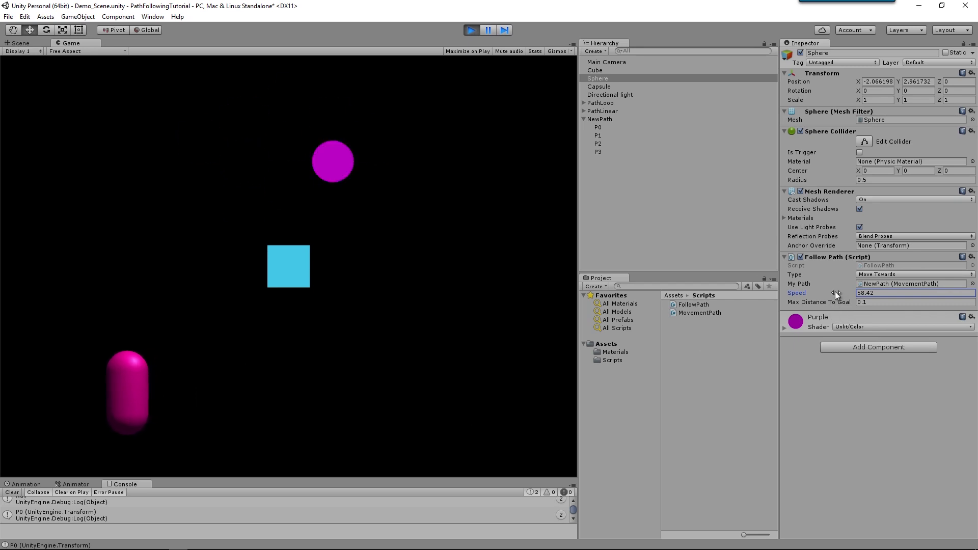
drag(840, 292, 901, 285)
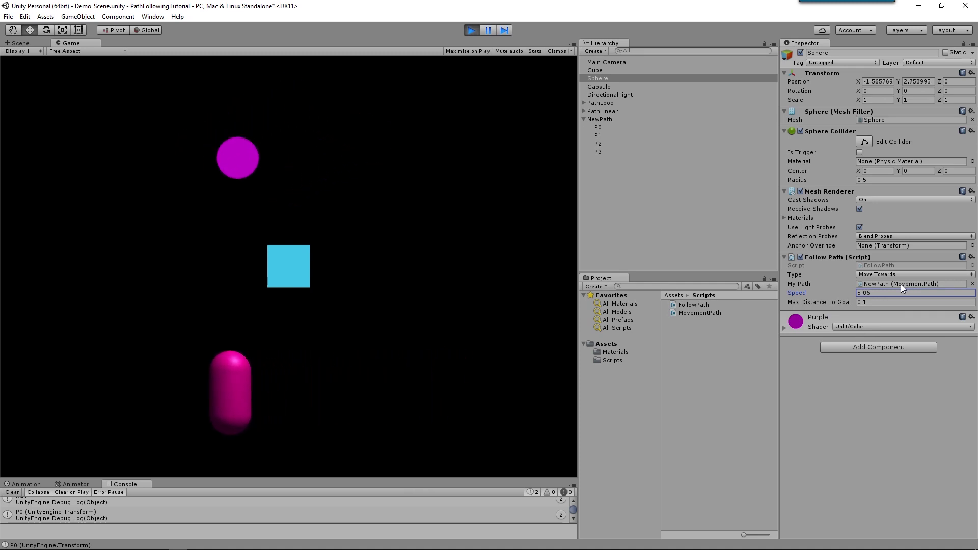